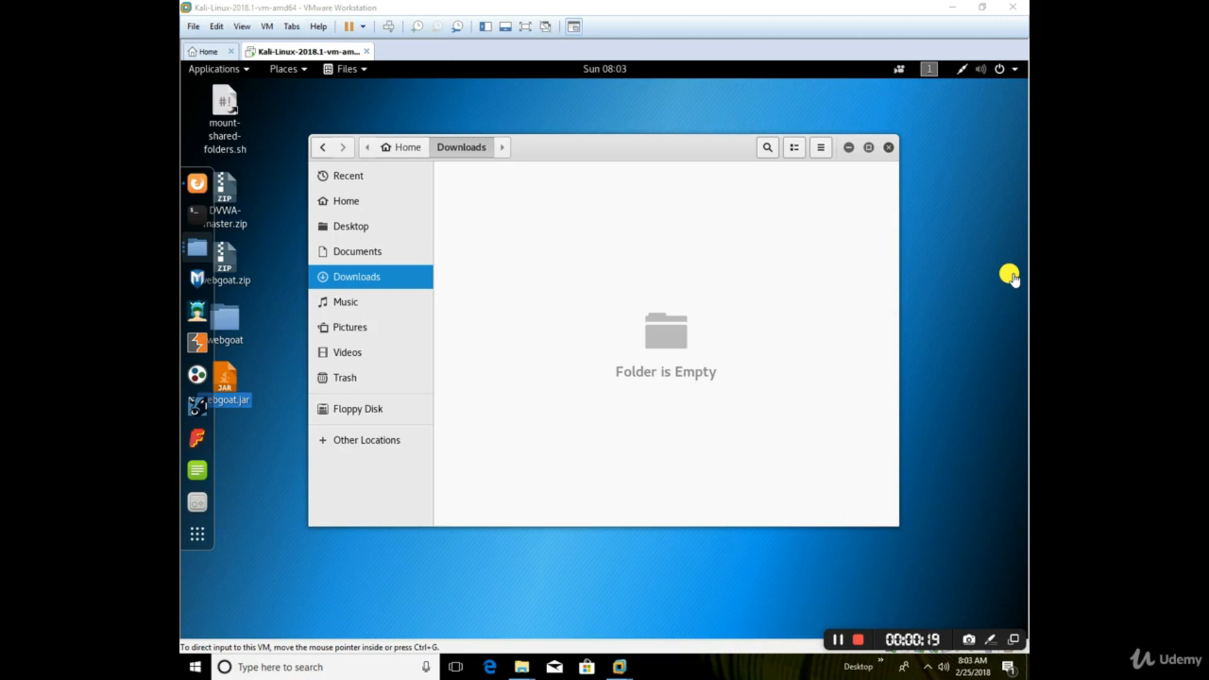
Step: Delete the old webgoat.zip, webgoat folder and webgoat.jar from the desktop
{"action": "left_click", "coordinate": [269, 455]}
{"action": "left_click", "coordinate": [221, 245]}
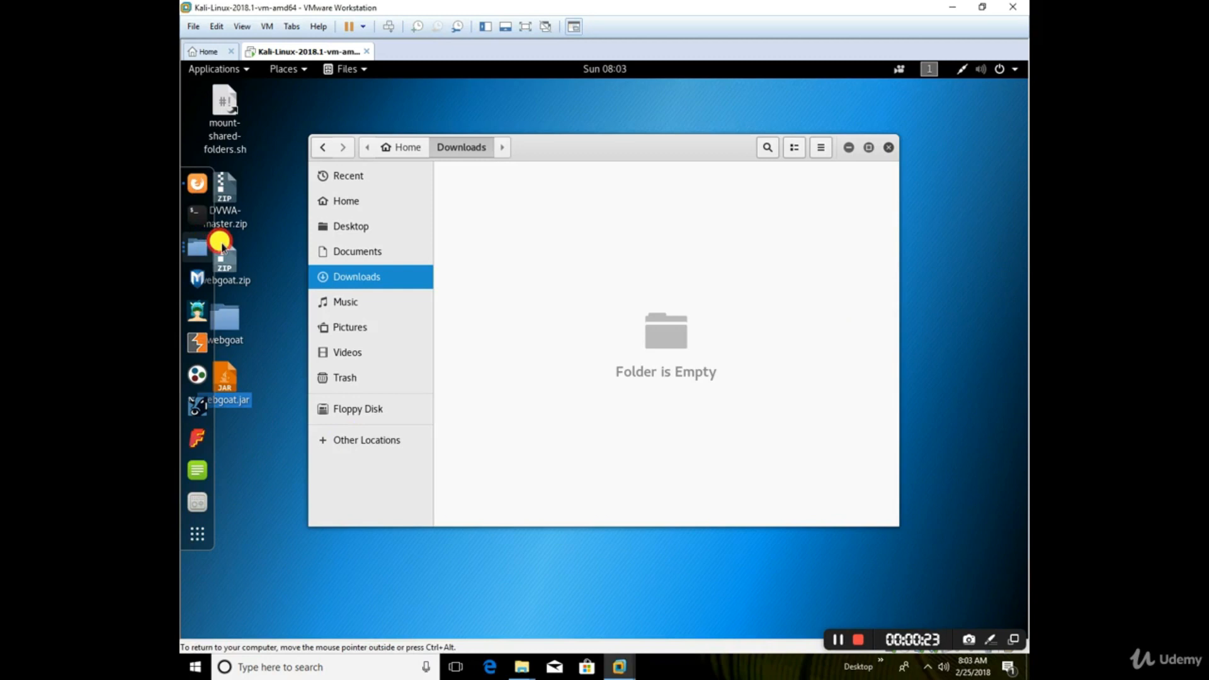
{"action": "left_click", "coordinate": [232, 371]}
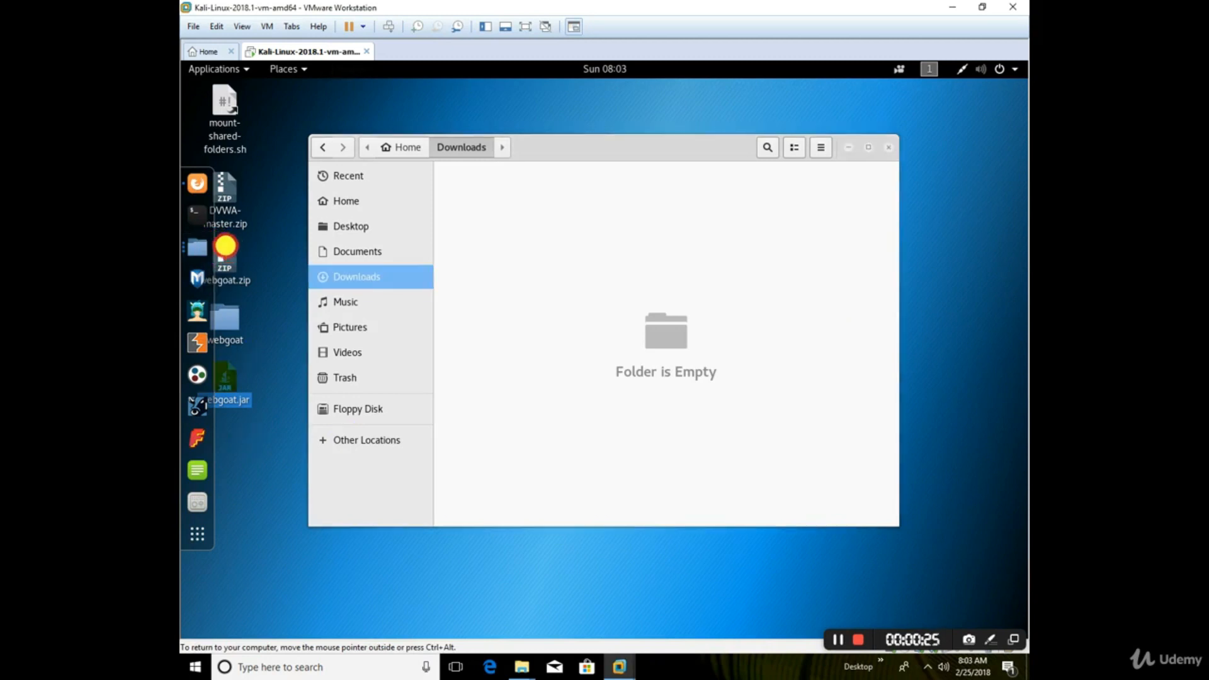
{"action": "left_click", "coordinate": [230, 248], "text": "shift"}
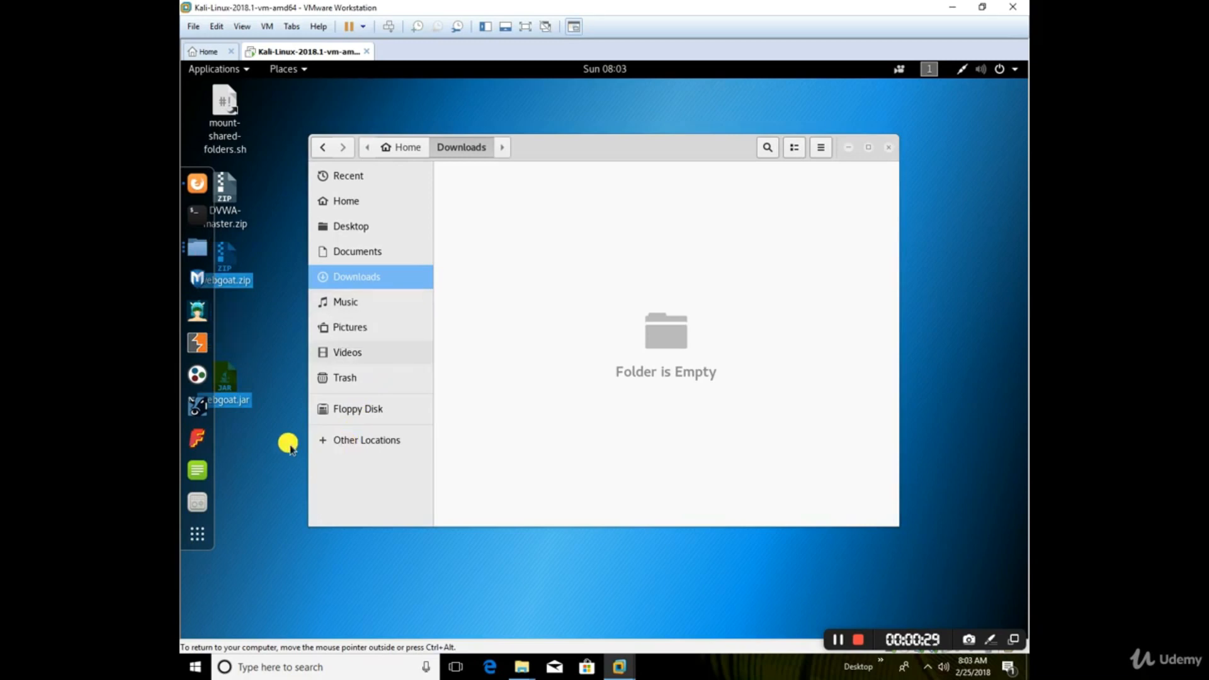
{"action": "key", "text": "Delete"}
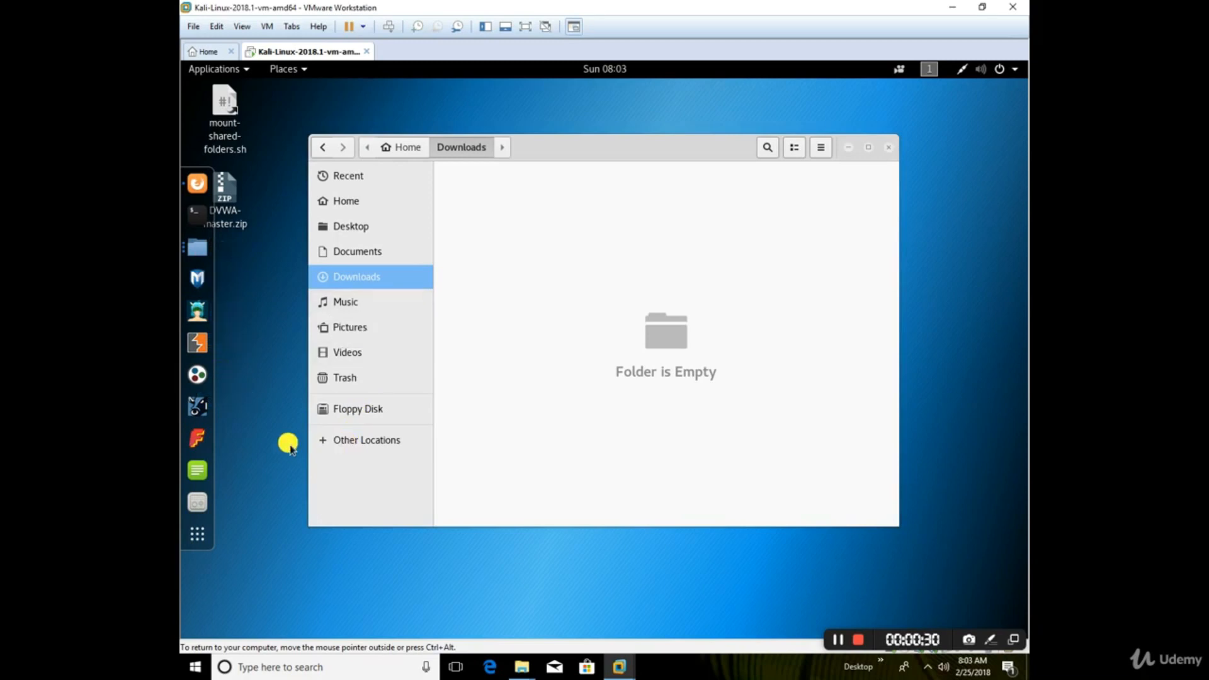
Step: Switch to the open Firefox window and bring up the WebGoat/WebGoat repository page on GitHub
{"action": "right_click", "coordinate": [195, 188]}
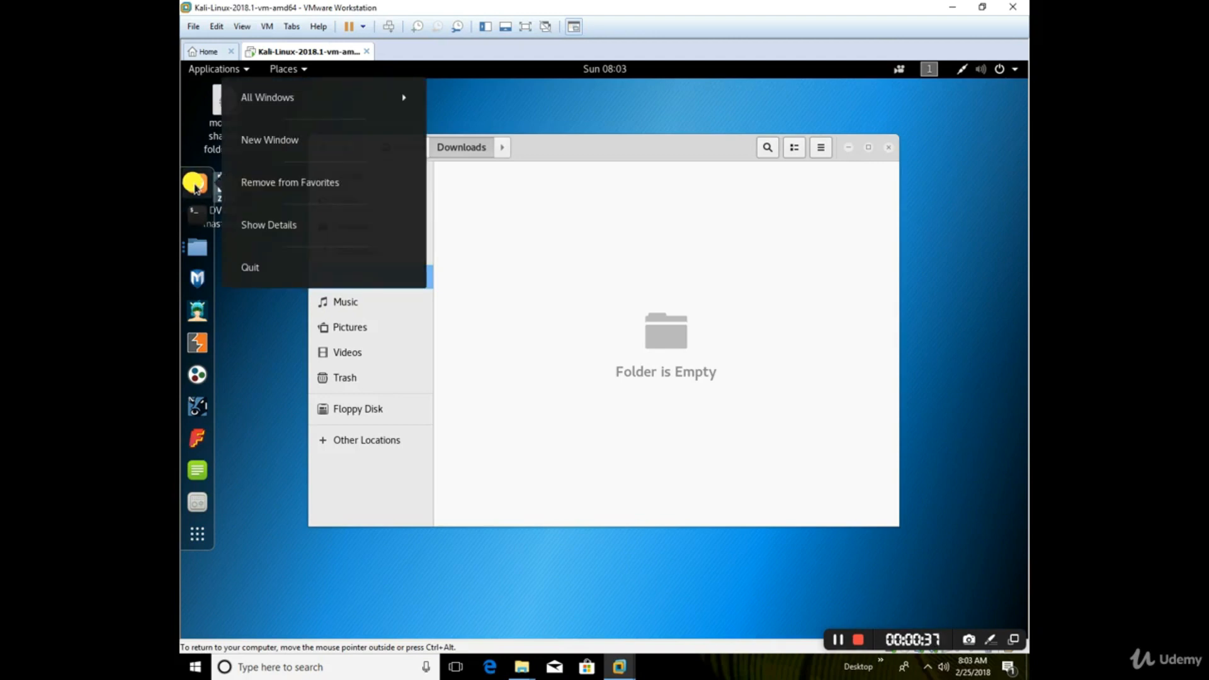
{"action": "left_click", "coordinate": [315, 92]}
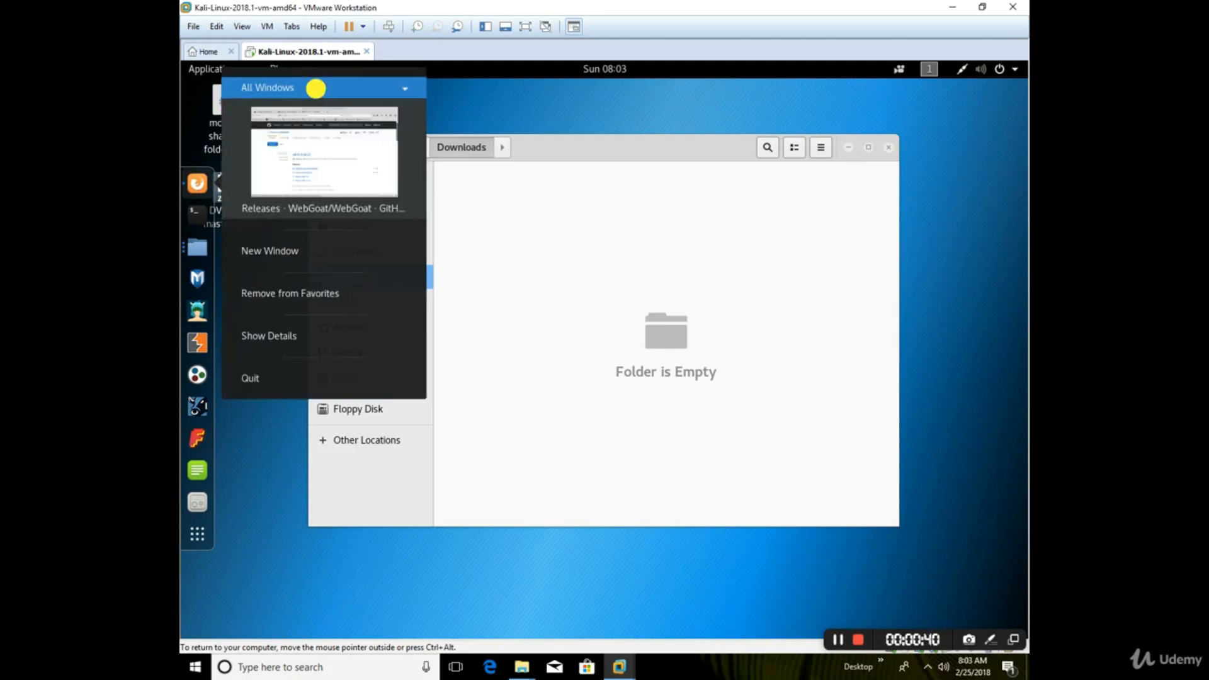
{"action": "left_click", "coordinate": [287, 139]}
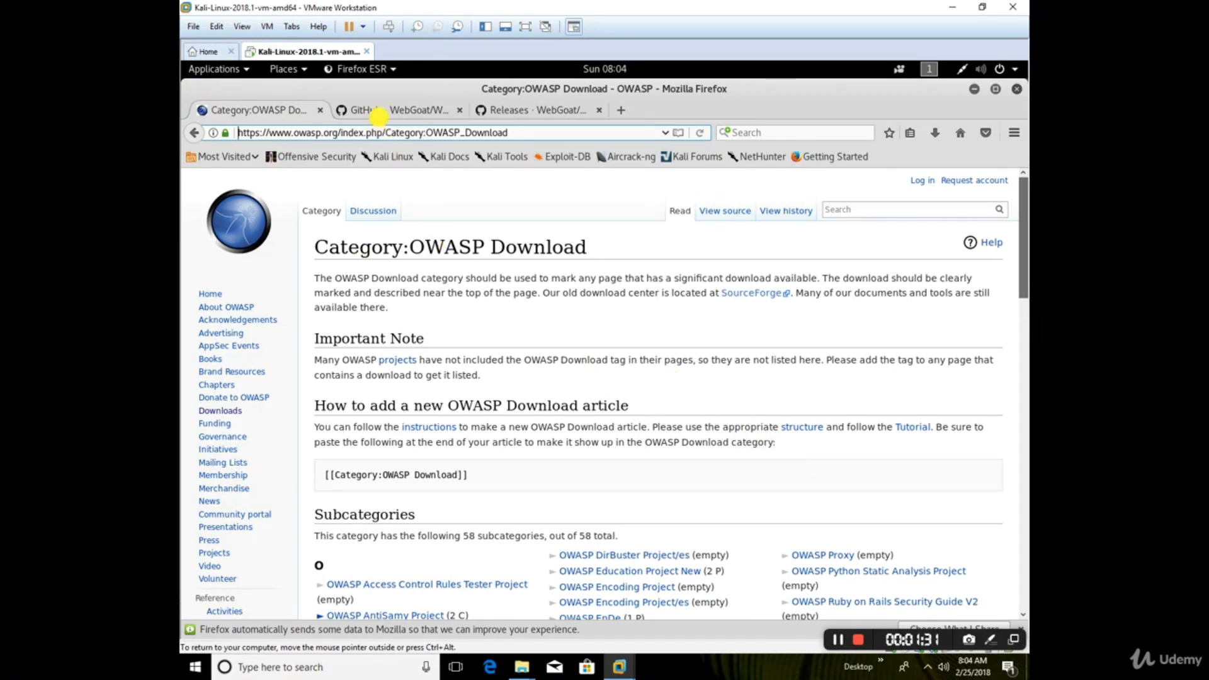
{"action": "left_click", "coordinate": [386, 114]}
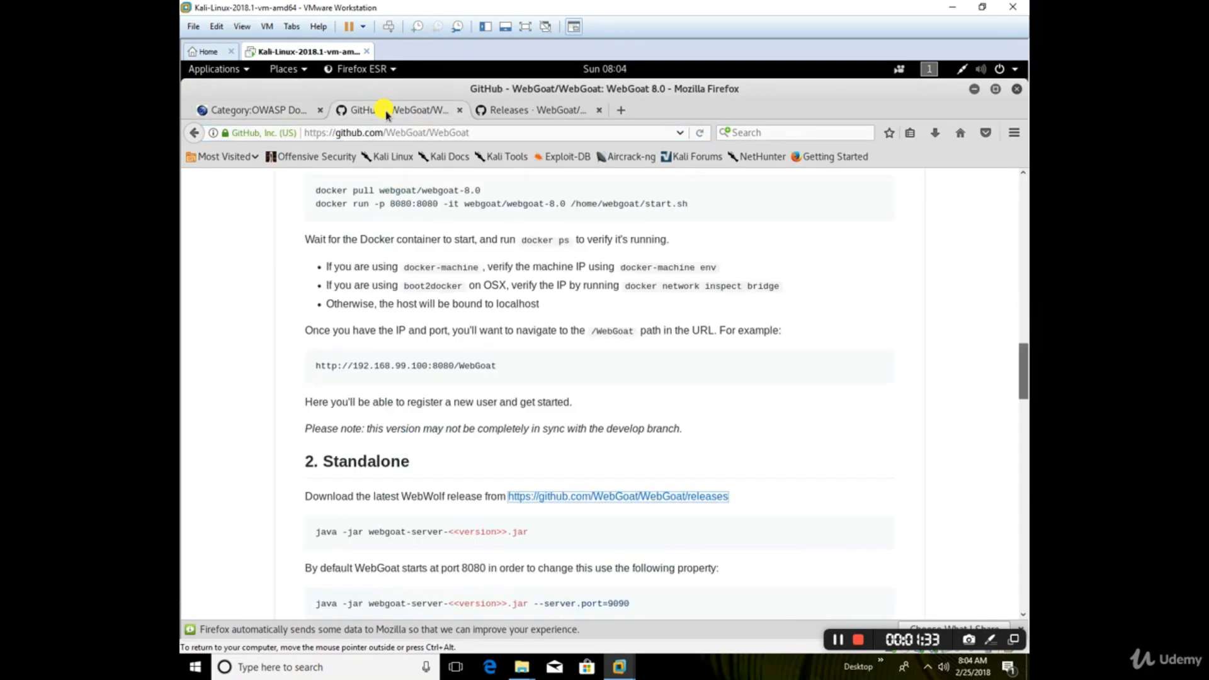
{"action": "scroll", "coordinate": [428, 277], "scroll_direction": "up", "scroll_amount": 3}
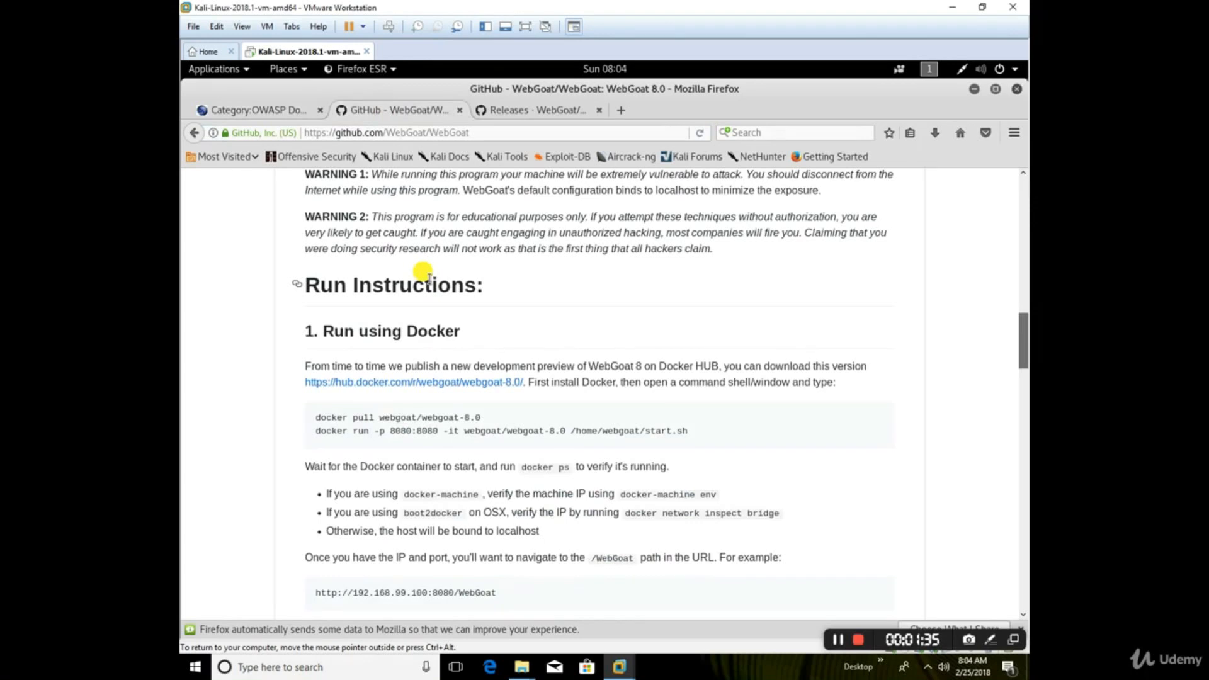
{"action": "scroll", "coordinate": [392, 135], "scroll_direction": "up", "scroll_amount": 5}
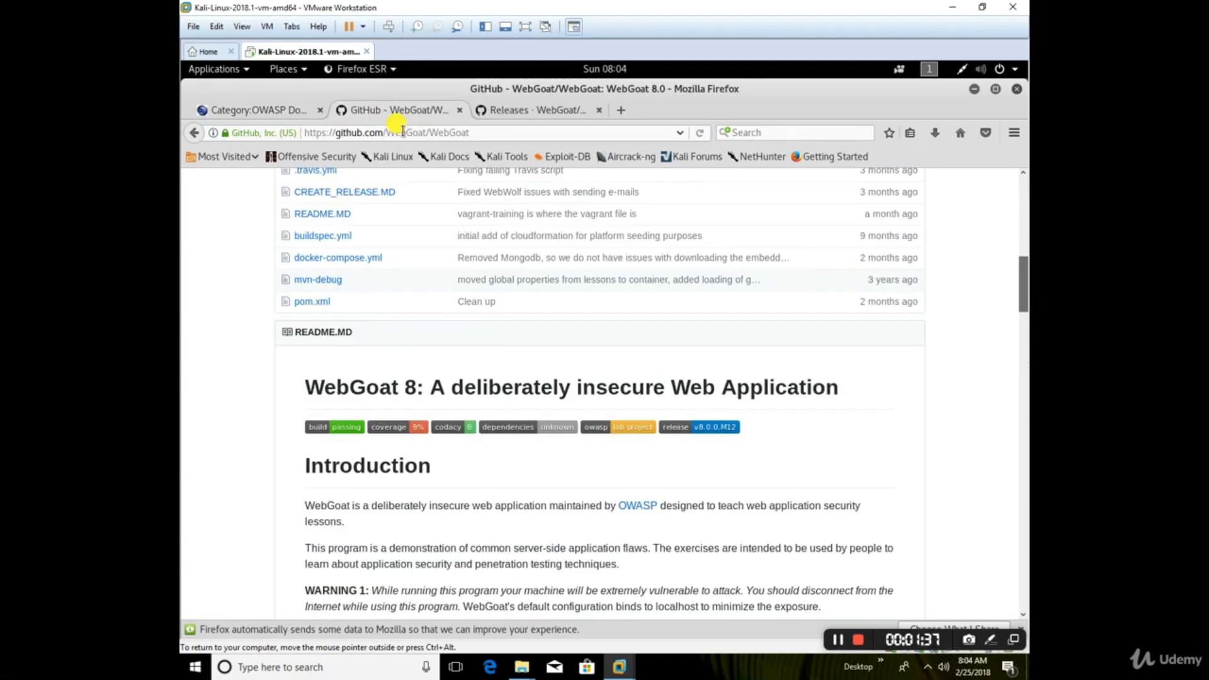
Step: Go back to the "webgoat github" search results and open WebGoat's releases page
{"action": "left_click", "coordinate": [194, 132]}
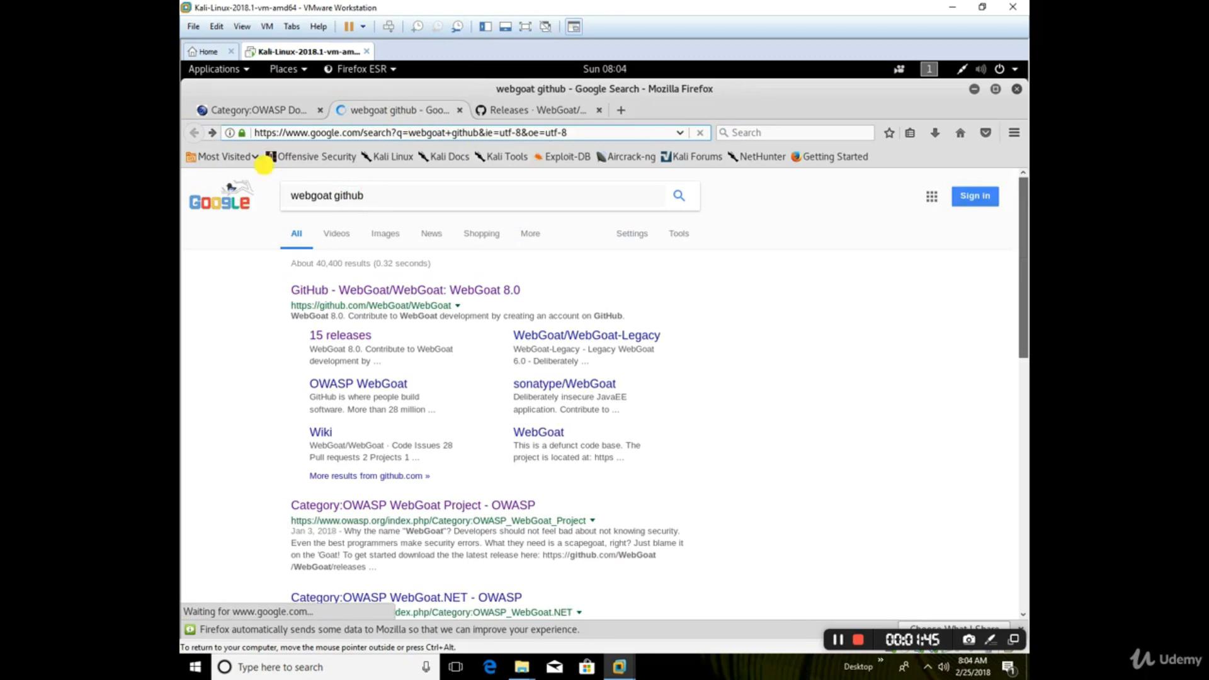
{"action": "left_click", "coordinate": [330, 335]}
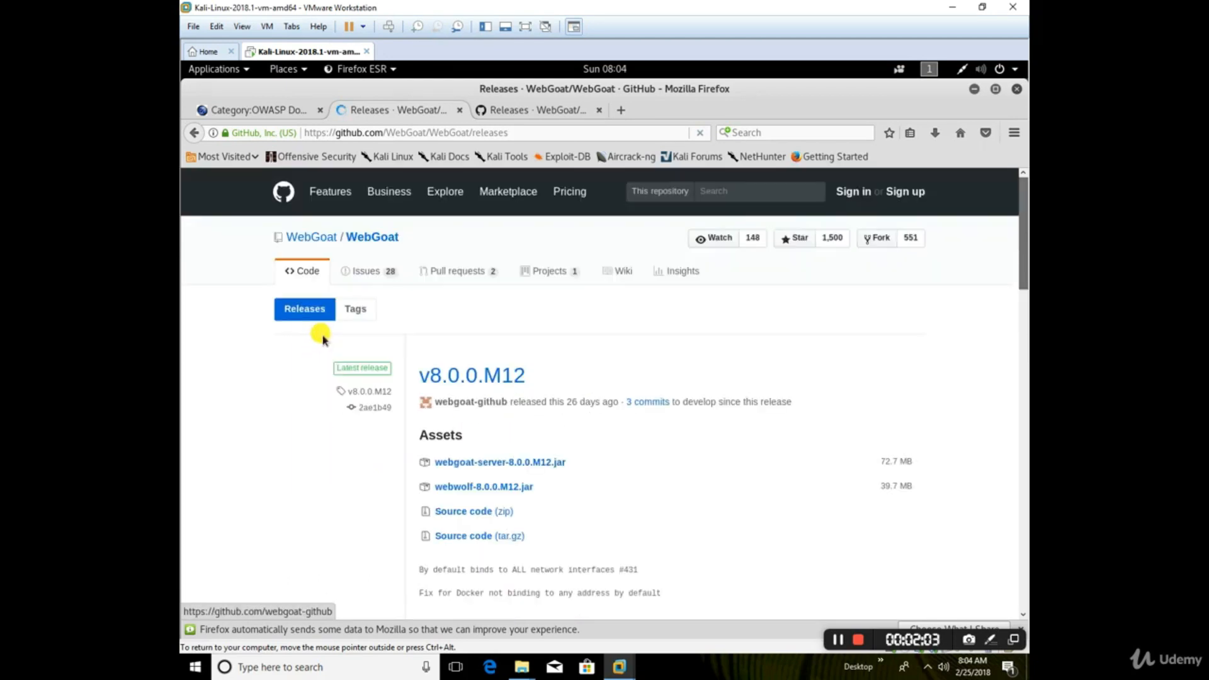
{"action": "scroll", "coordinate": [332, 377], "scroll_direction": "down", "scroll_amount": 3}
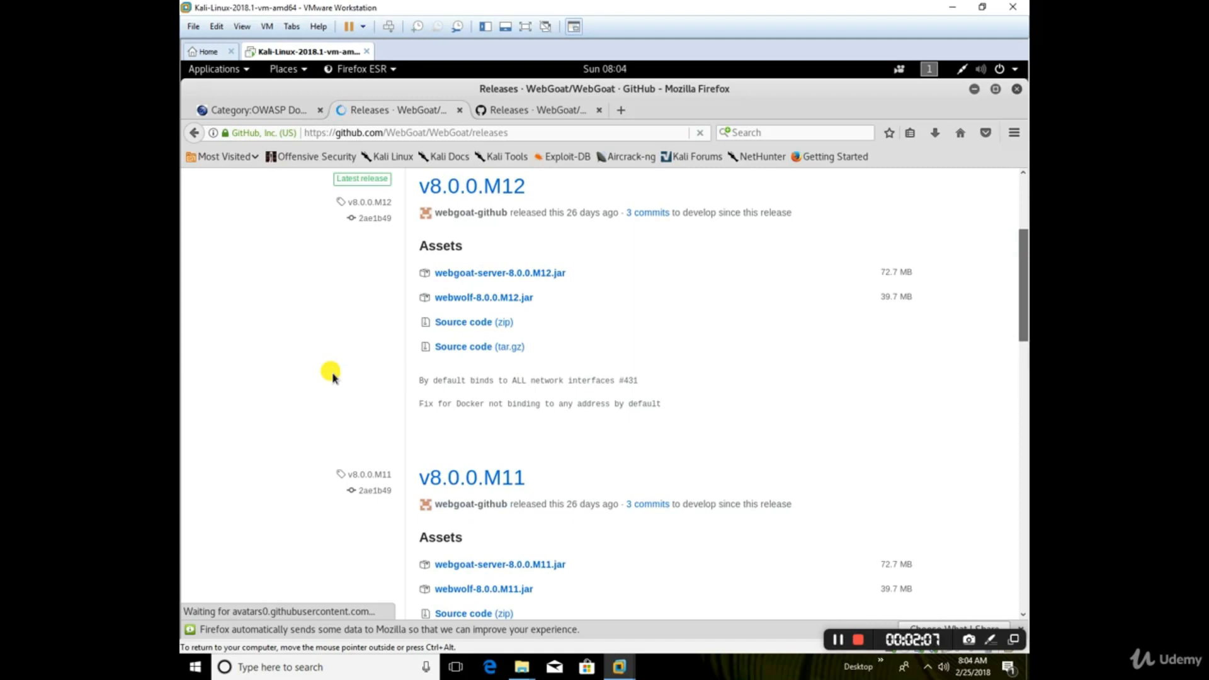
{"action": "scroll", "coordinate": [332, 376], "scroll_direction": "down", "scroll_amount": 2}
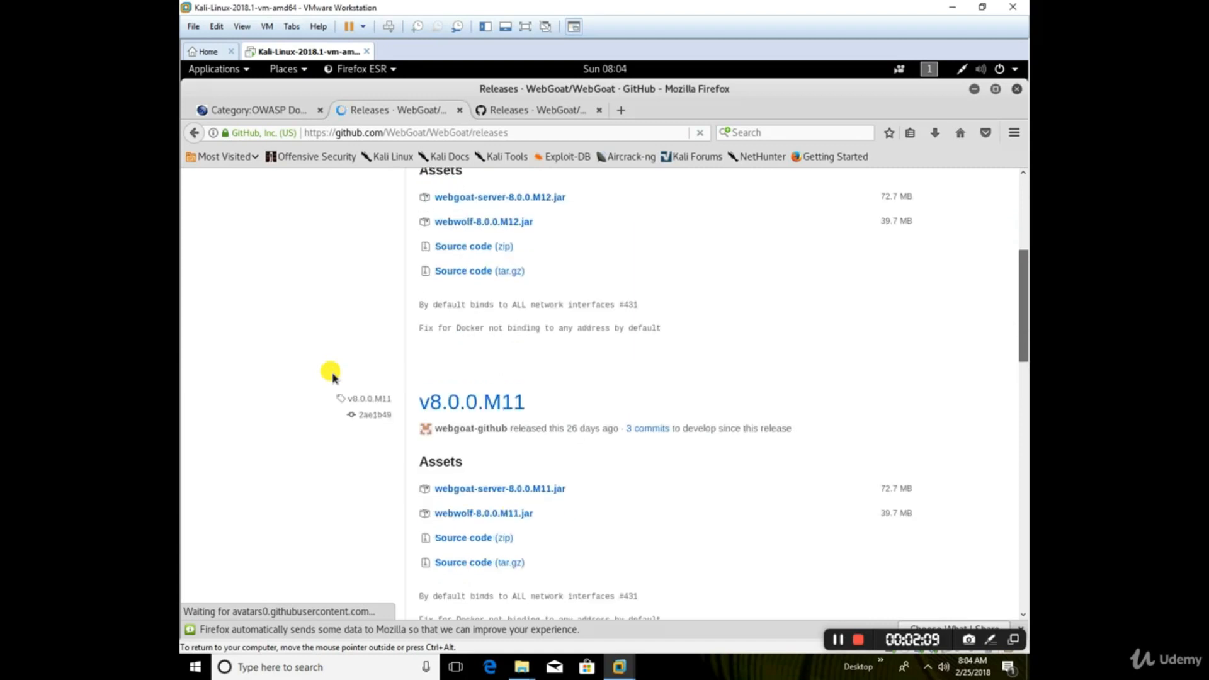
{"action": "scroll", "coordinate": [332, 377], "scroll_direction": "down", "scroll_amount": 3}
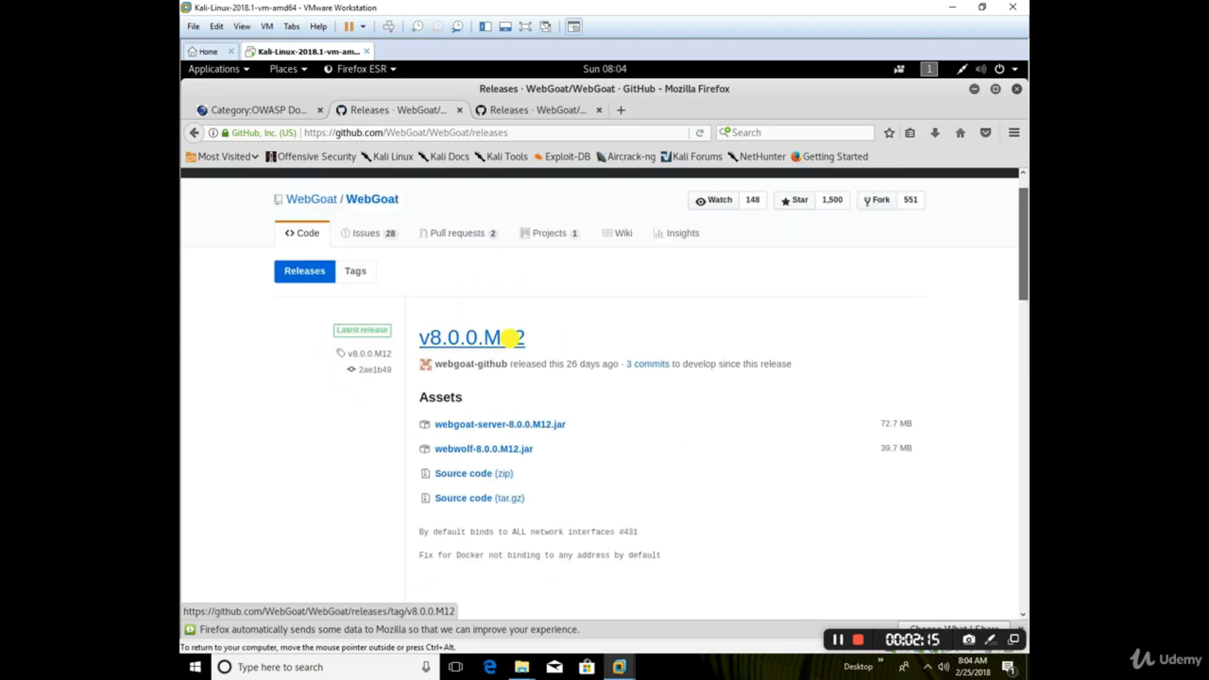
Step: Download webgoat-server-8.0.0.M12.jar from the v8.0.0.M12 release assets and save the file
{"action": "left_click", "coordinate": [502, 426]}
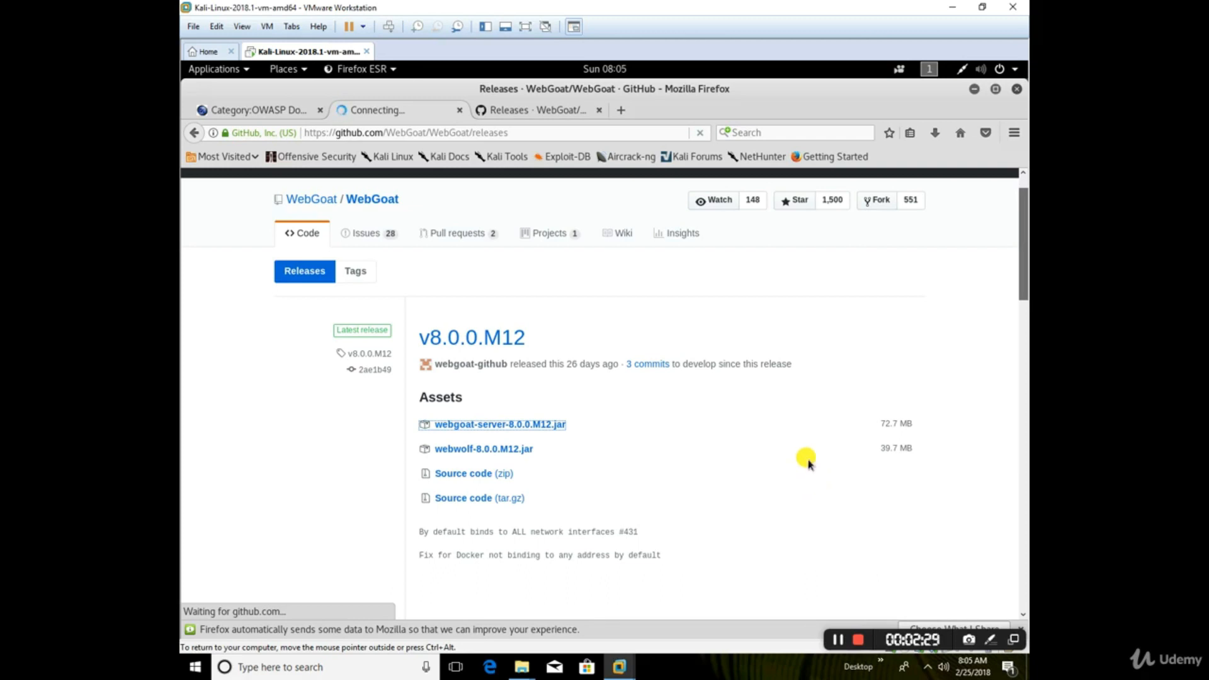
{"action": "left_click", "coordinate": [532, 427]}
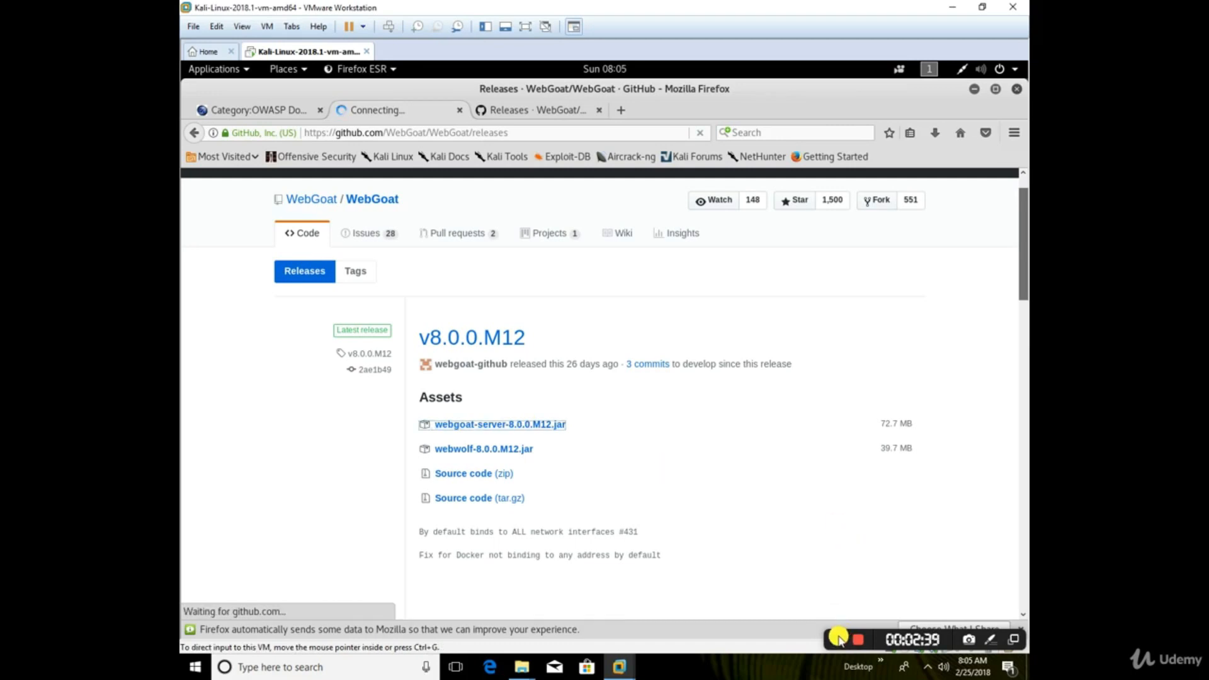
{"action": "left_click", "coordinate": [720, 364]}
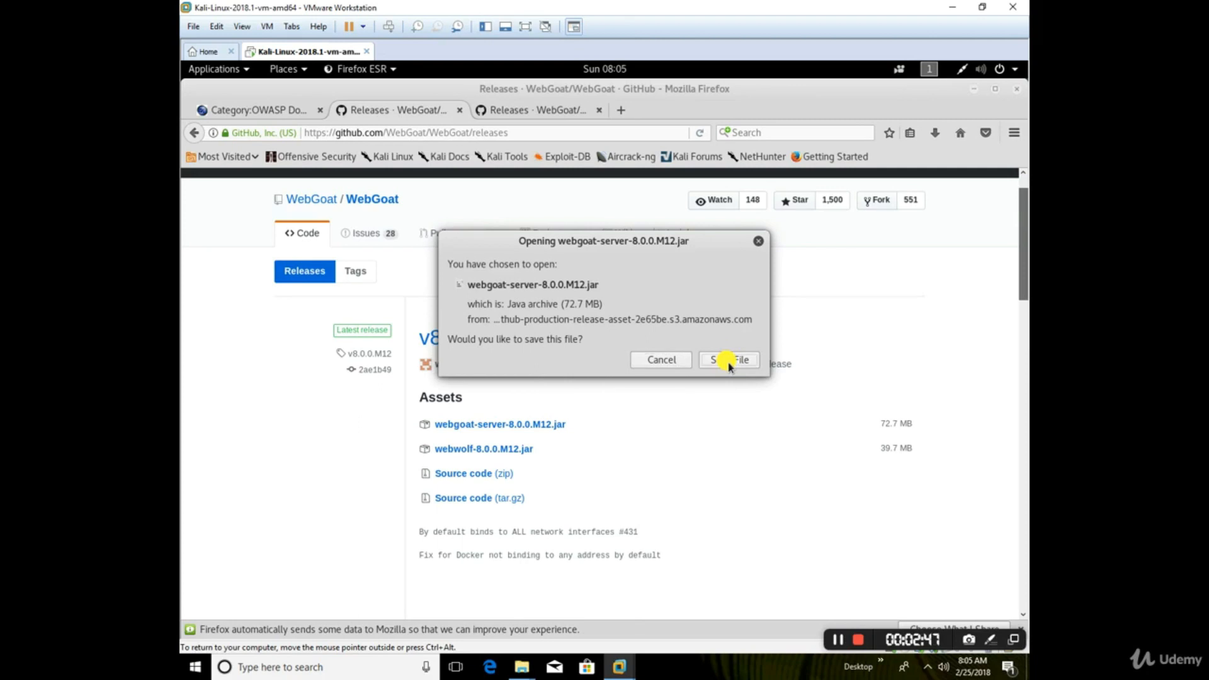
{"action": "left_click", "coordinate": [729, 366]}
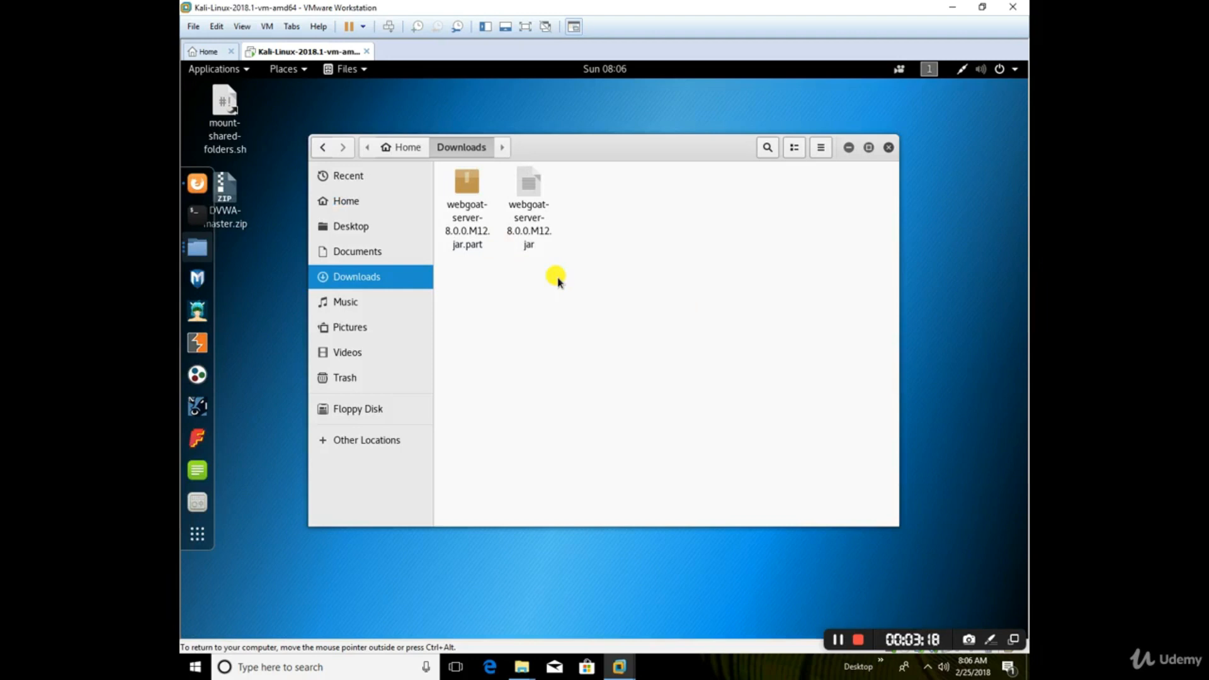
{"action": "left_click", "coordinate": [468, 187]}
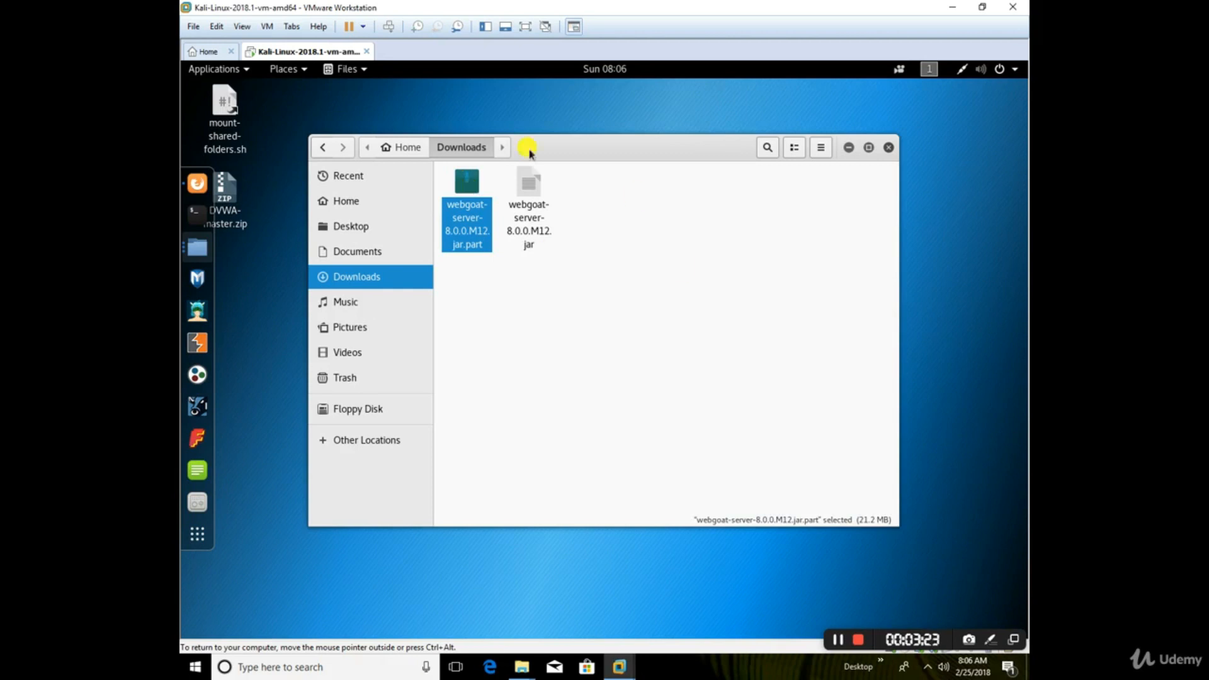
{"action": "right_click", "coordinate": [448, 246]}
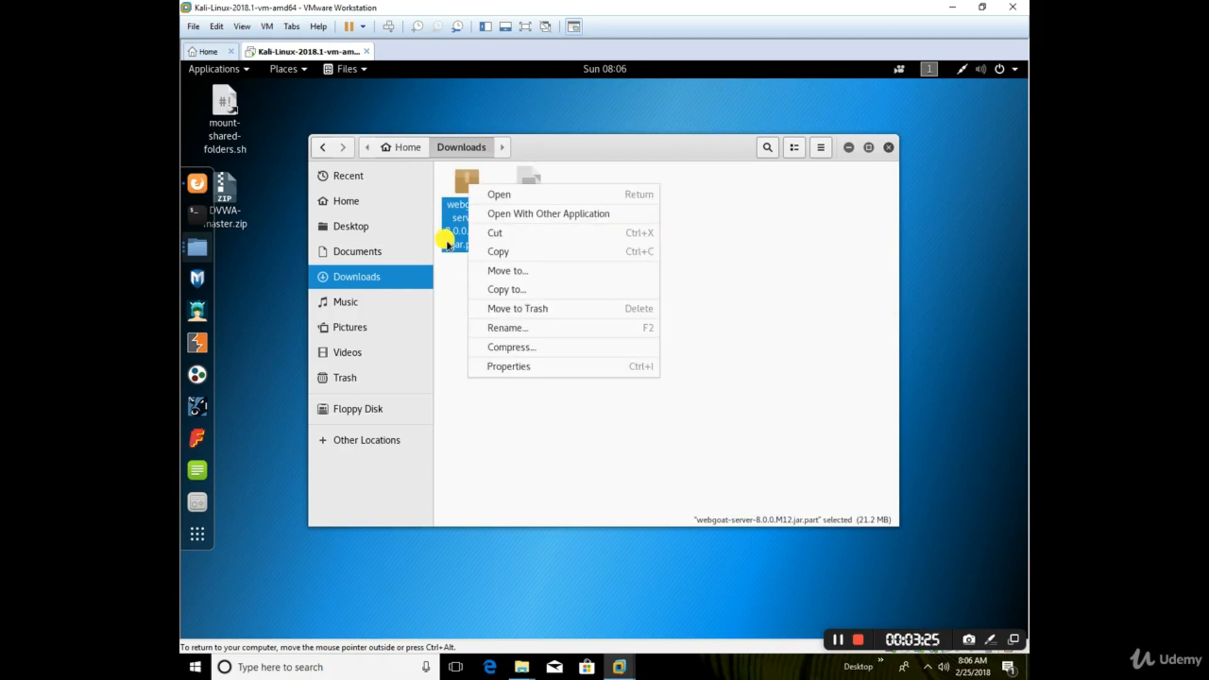
{"action": "left_click", "coordinate": [784, 394]}
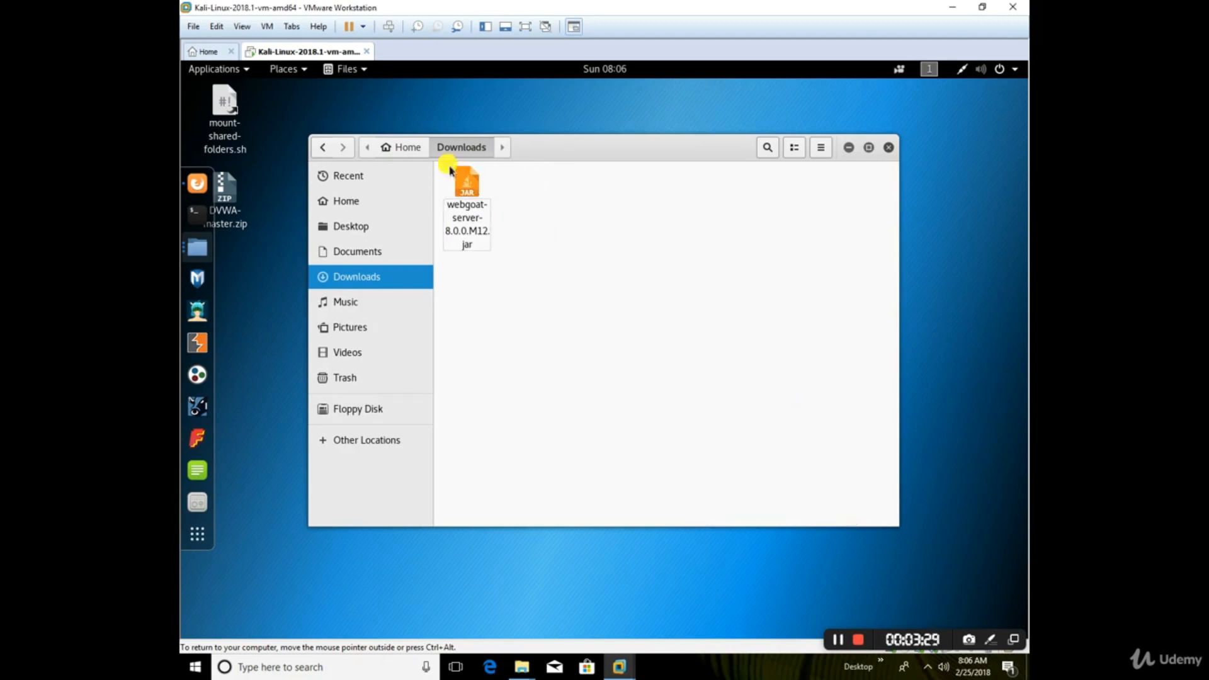
Step: Move webgoat-server-8.0.0.M12.jar from the Downloads folder to the desktop
{"action": "left_click", "coordinate": [463, 186]}
{"action": "right_click", "coordinate": [461, 187]}
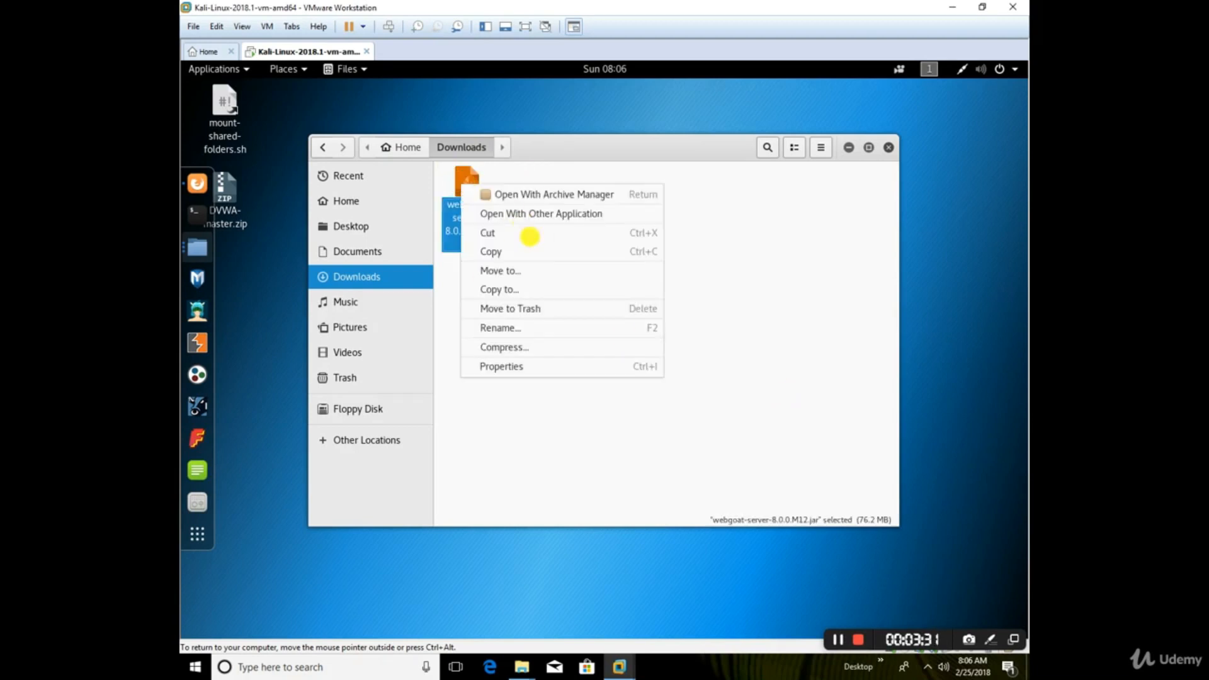
{"action": "left_click", "coordinate": [513, 233]}
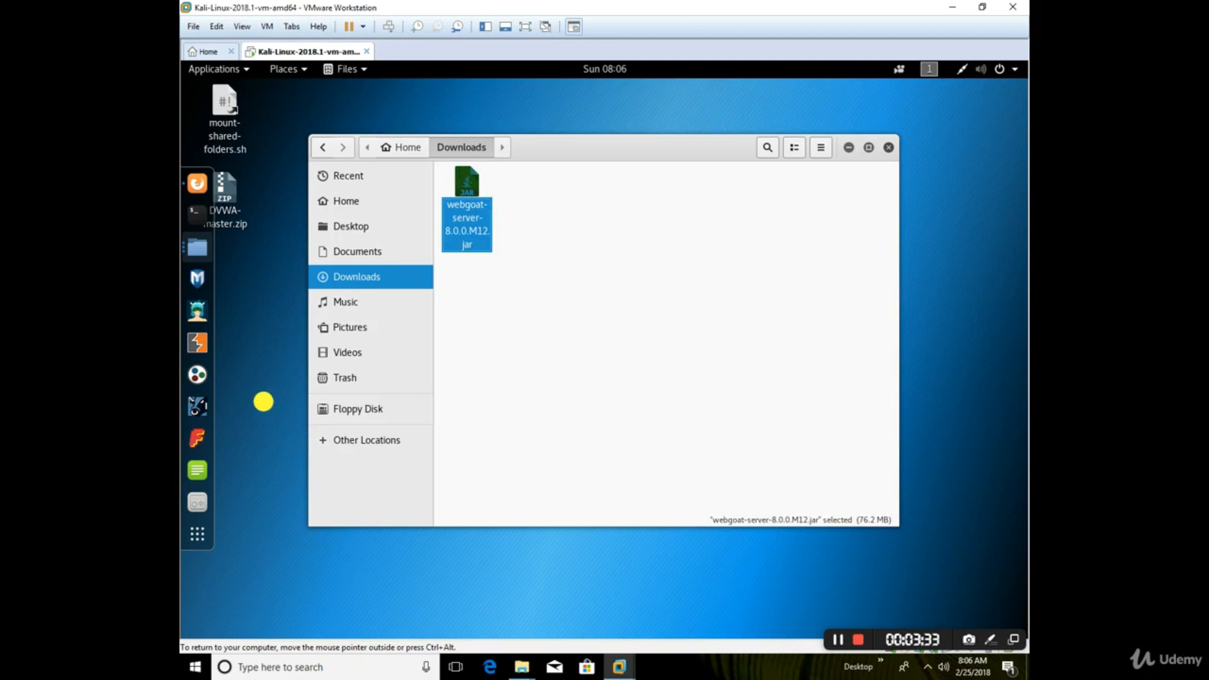
{"action": "left_click", "coordinate": [258, 365]}
{"action": "right_click", "coordinate": [260, 367]}
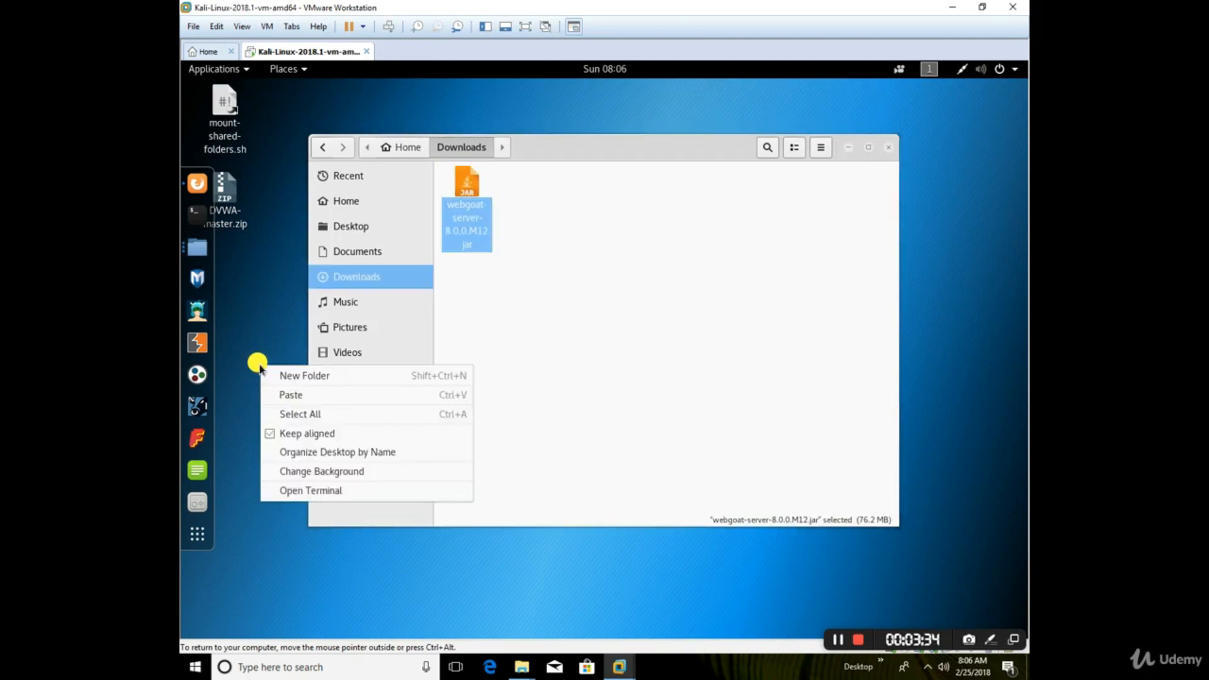
{"action": "left_click", "coordinate": [295, 395]}
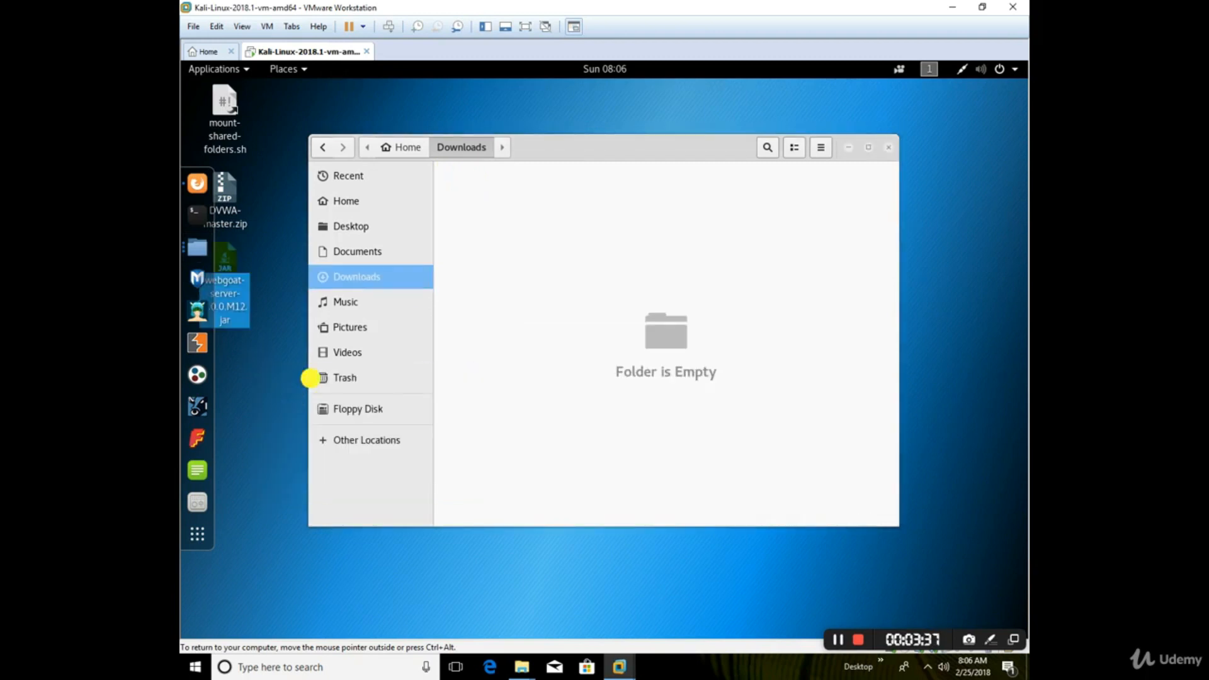
Step: Rename the WebGoat server file on the desktop as webgoat.jar
{"action": "right_click", "coordinate": [237, 291]}
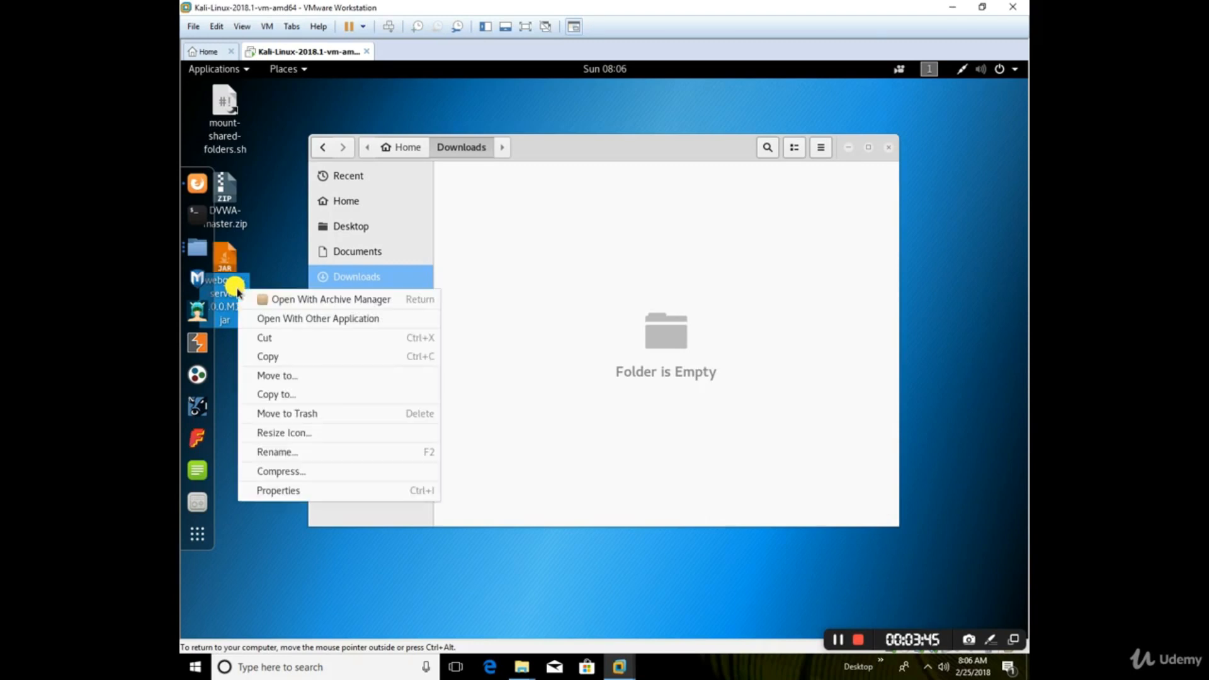
{"action": "left_click", "coordinate": [323, 453]}
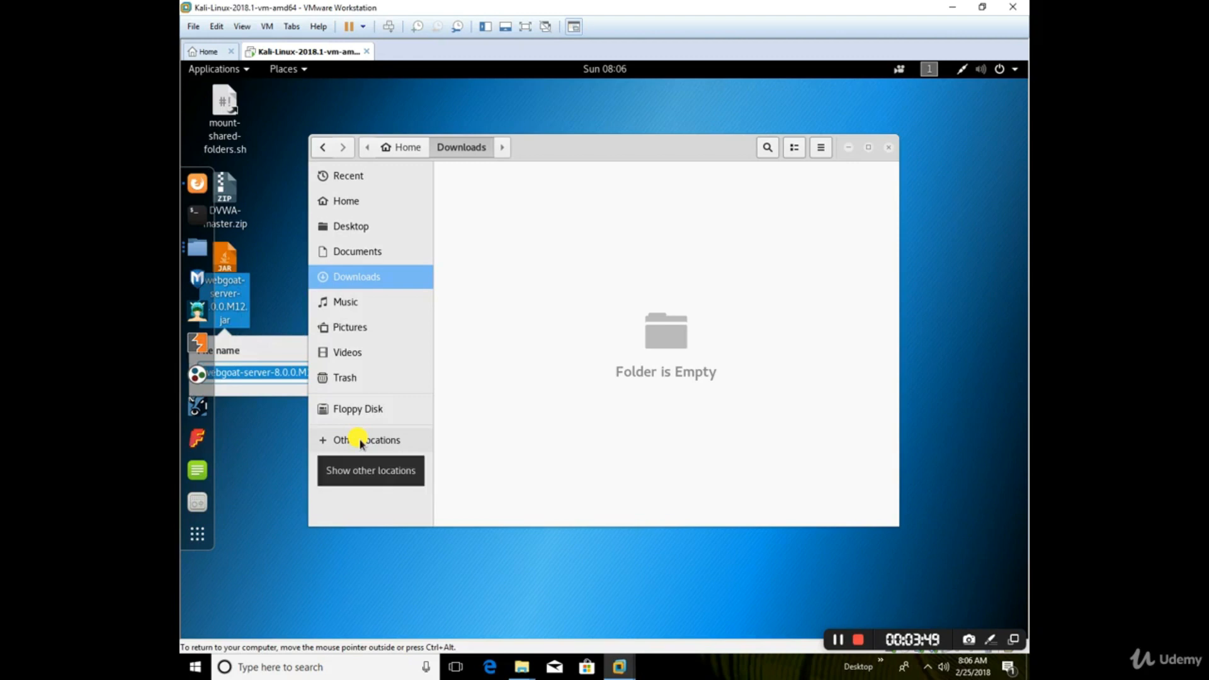
{"action": "type", "text": "webgoat"}
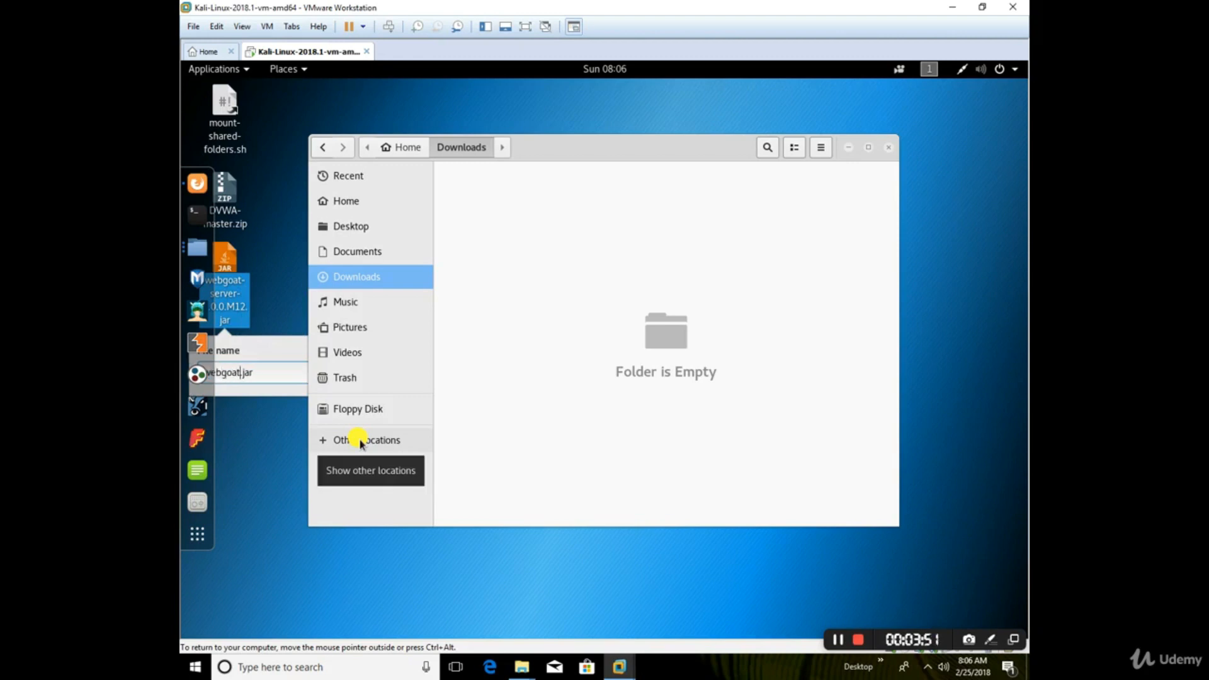
{"action": "key", "text": "Return"}
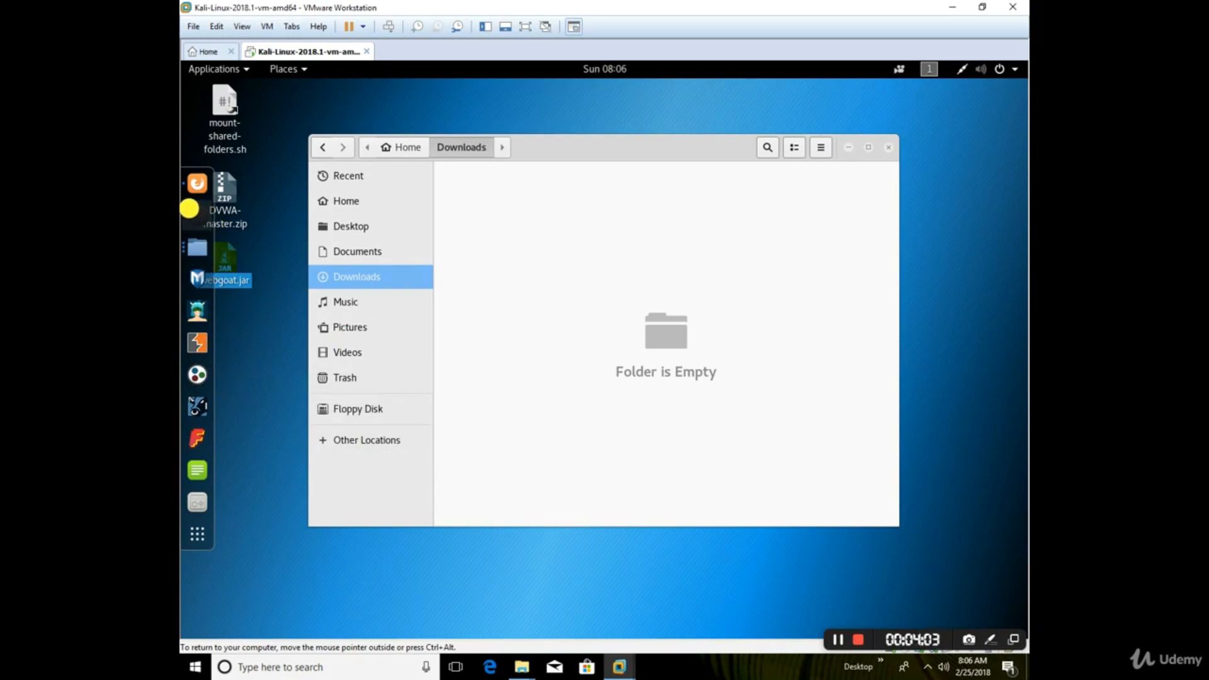
Step: Open a terminal and change the working directory to Desktop
{"action": "left_click", "coordinate": [189, 207]}
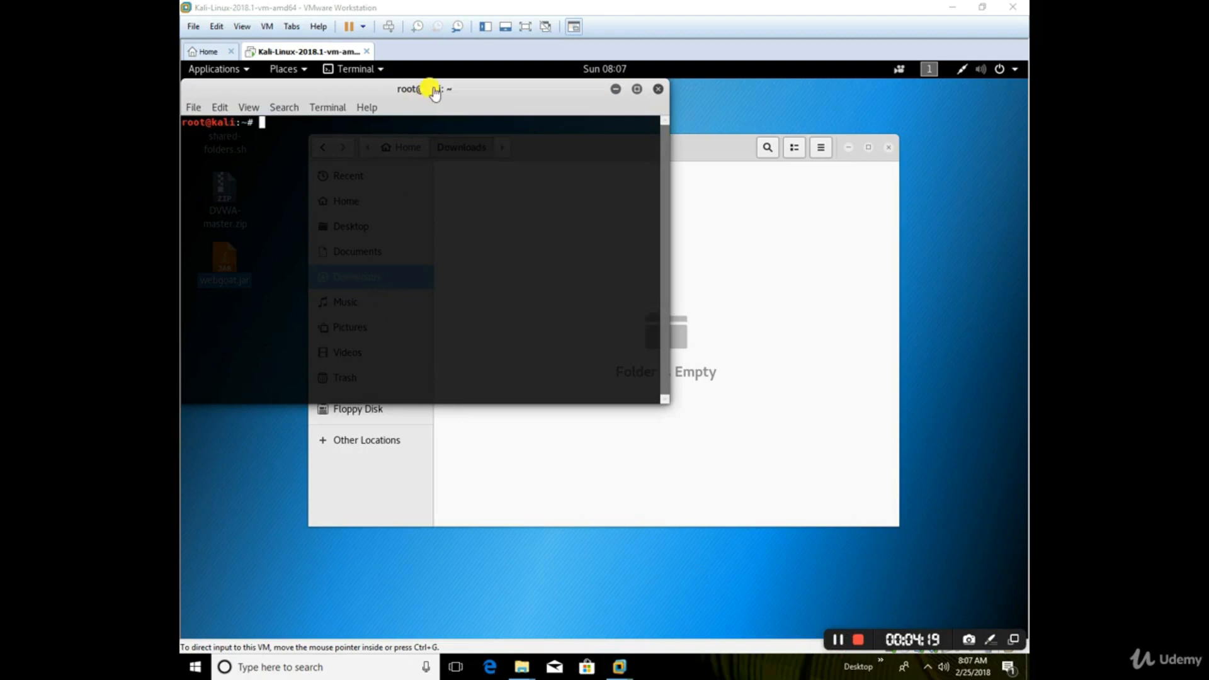
{"action": "left_click", "coordinate": [413, 176]}
{"action": "type", "text": "cd Destkop"}
{"action": "key", "text": "Return"}
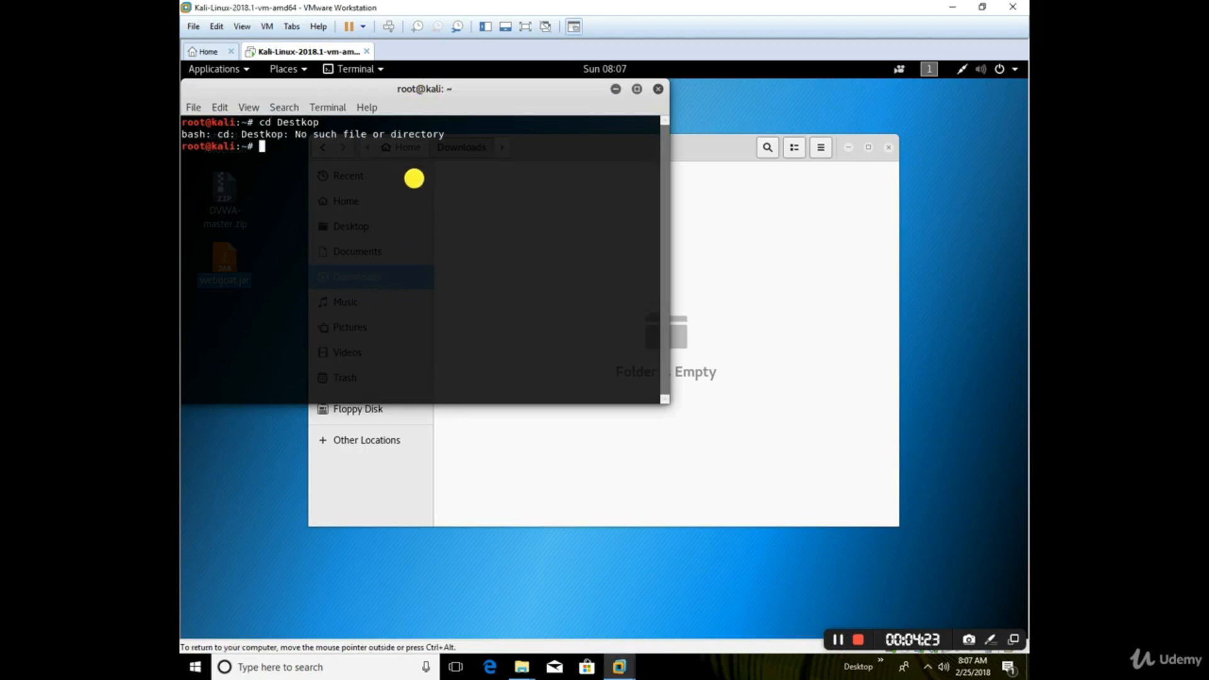
{"action": "type", "text": "cd Desktop"}
{"action": "key", "text": "Return"}
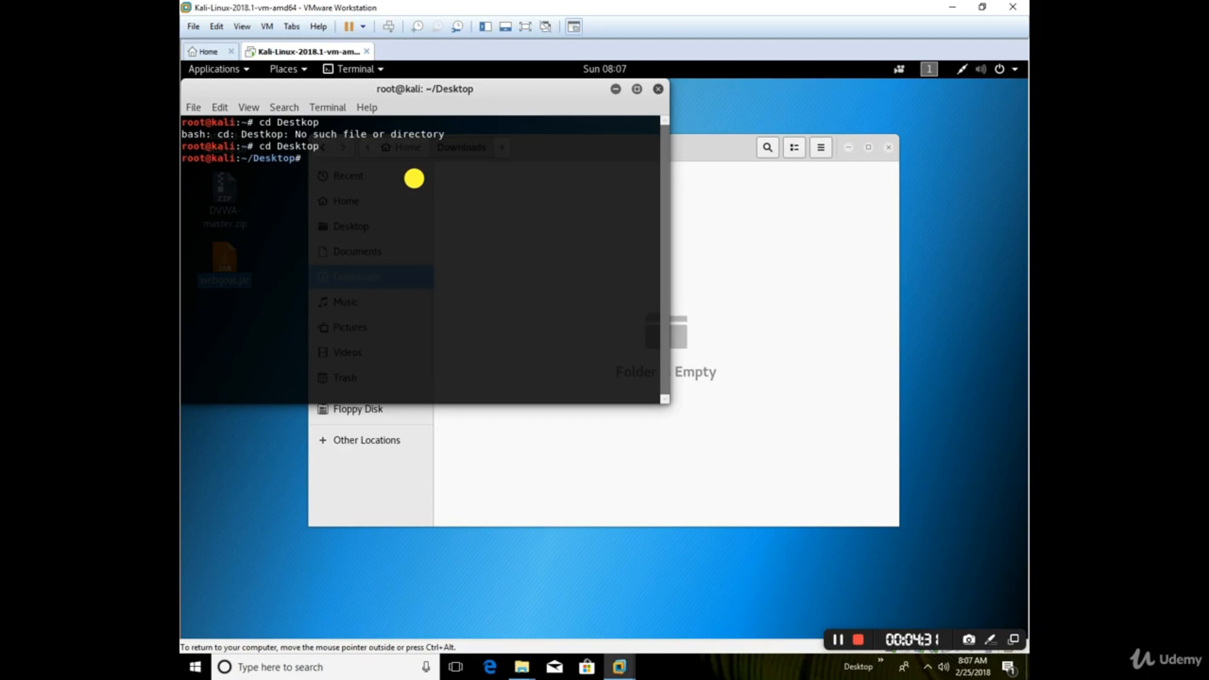
Step: Run webgoat.jar from the Desktop directory in the terminal with java -jar webgoat.jar
{"action": "type", "text": "java -jar webgoat.jar"}
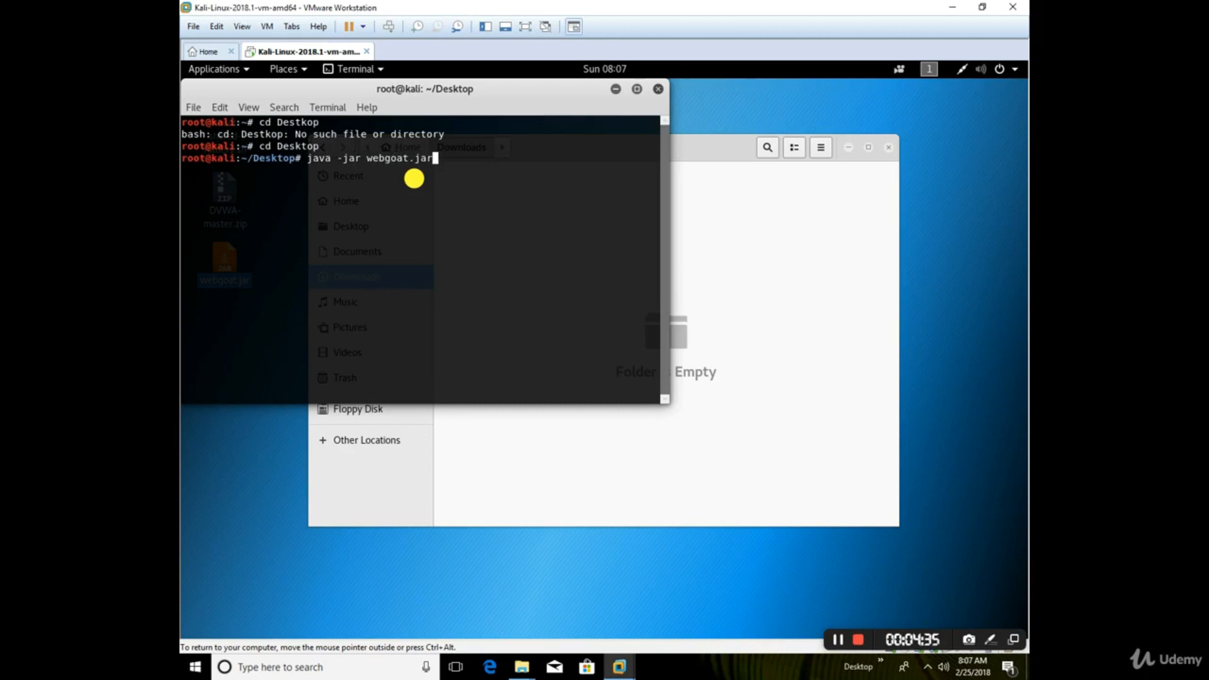
{"action": "left_click", "coordinate": [432, 86]}
{"action": "left_click_drag", "start_coordinate": [431, 86], "coordinate": [648, 168]}
{"action": "mouse_move", "coordinate": [183, 359]}
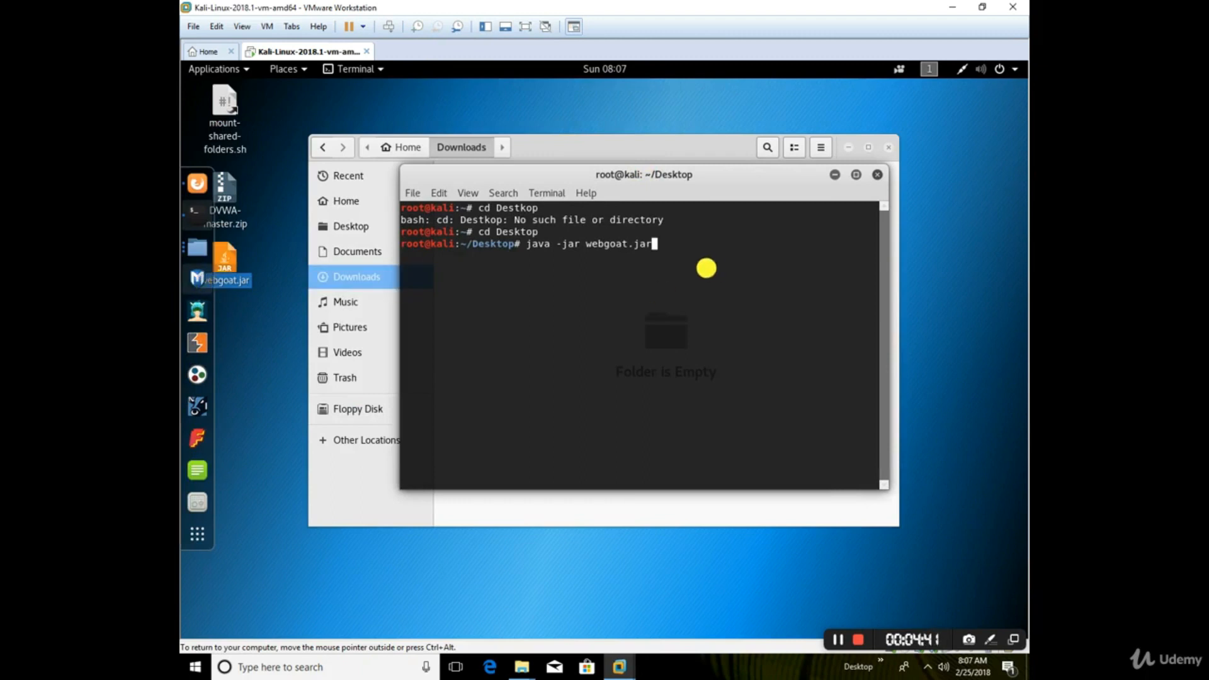
{"action": "key", "text": "Return"}
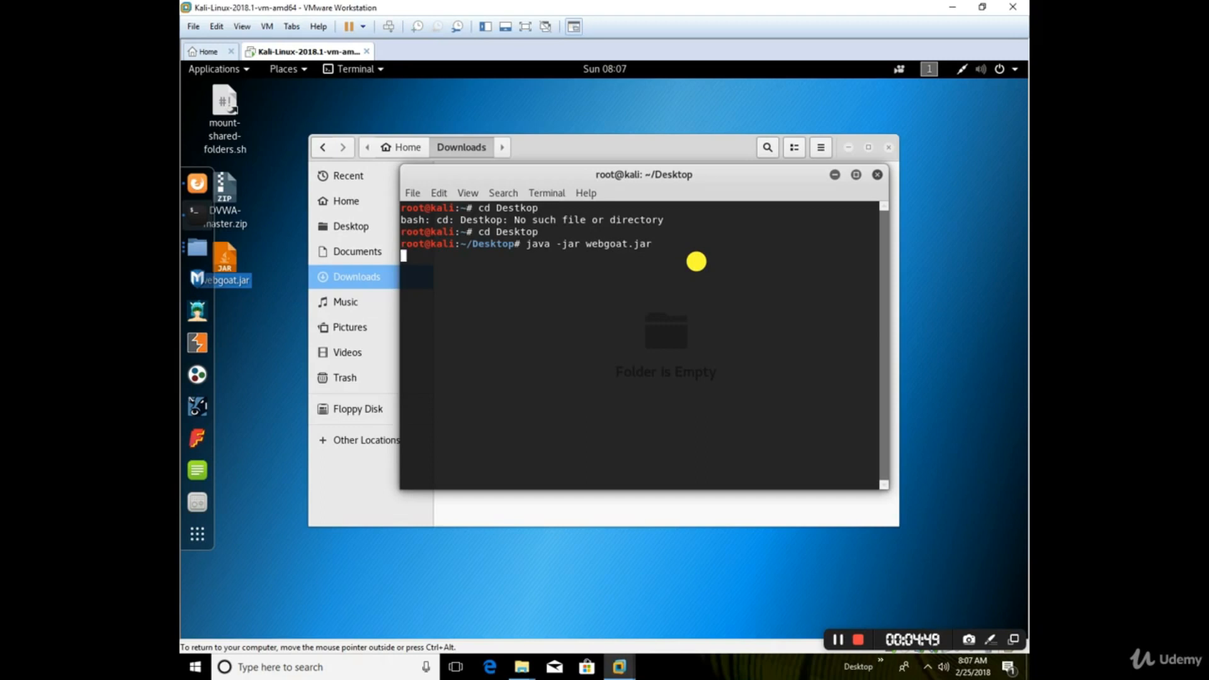
Step: Switch to Firefox, open a new tab and enter the address localhost:8080/WebGoat/start.mvc
{"action": "right_click", "coordinate": [197, 183]}
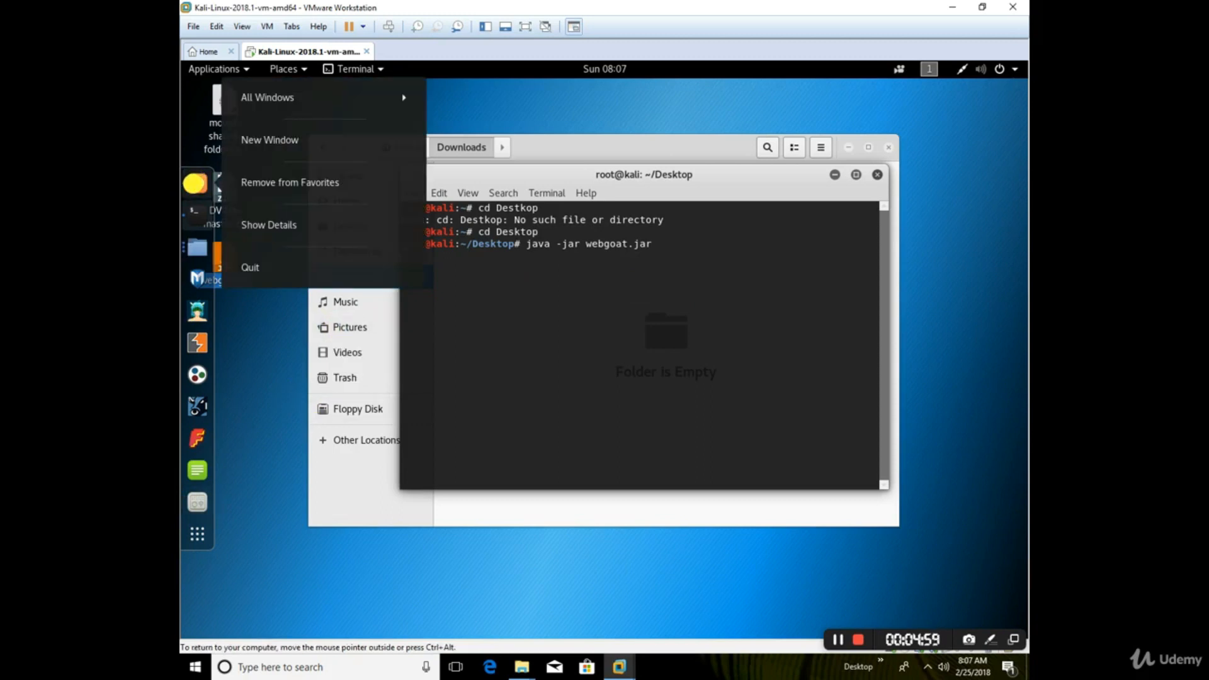
{"action": "left_click", "coordinate": [279, 99]}
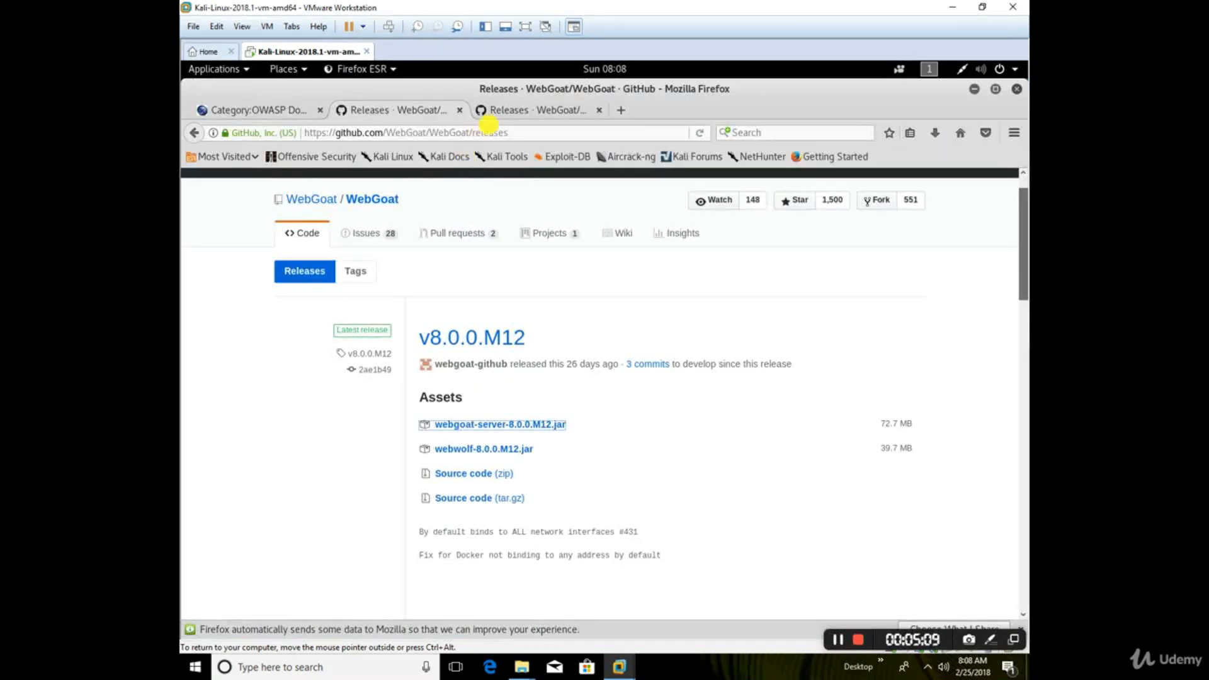
{"action": "left_click", "coordinate": [621, 111]}
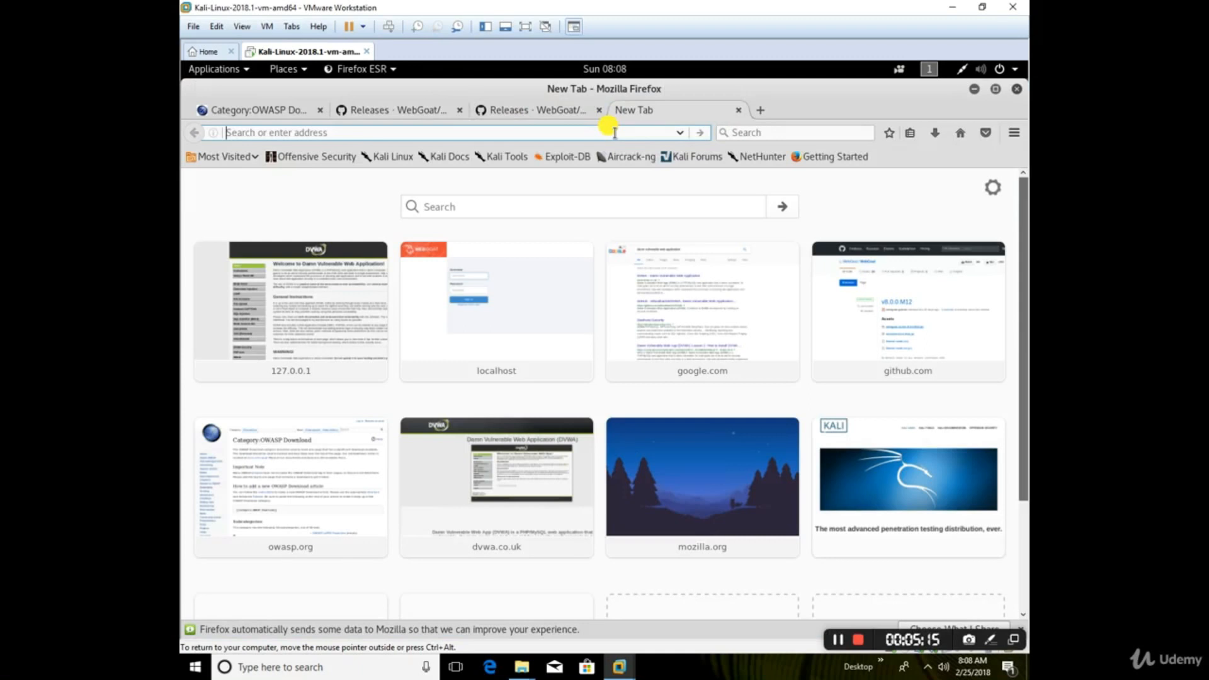
{"action": "type", "text": "localhost/"}
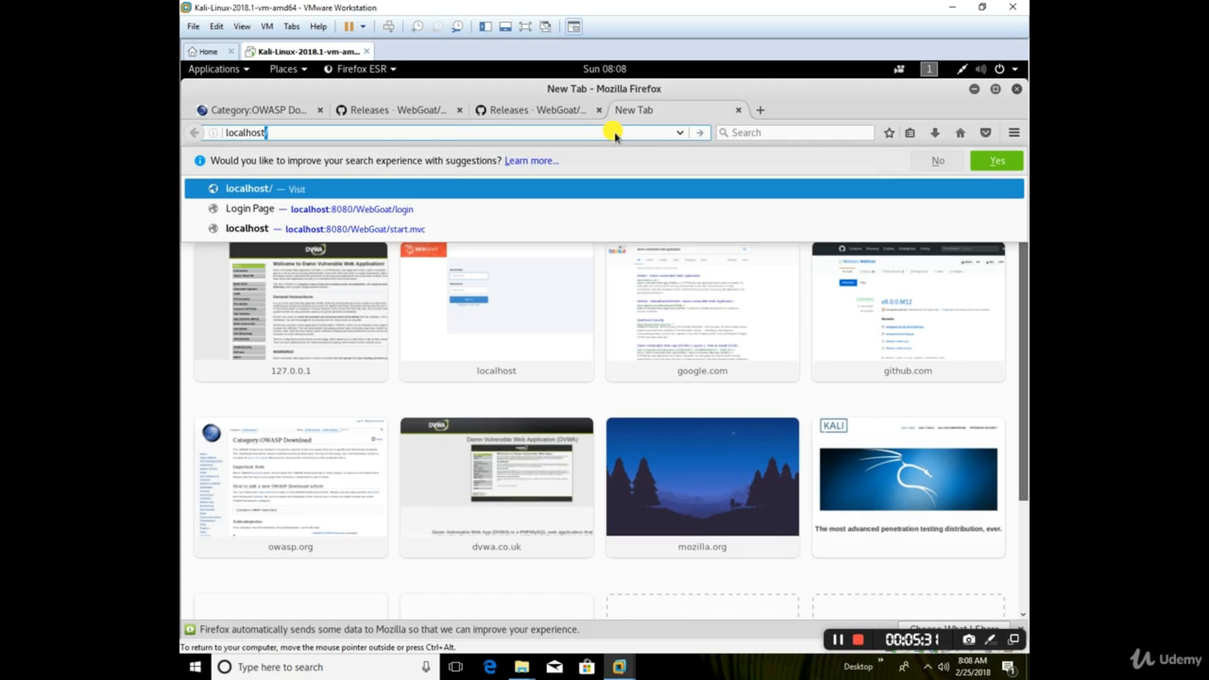
{"action": "type", "text": "8080"}
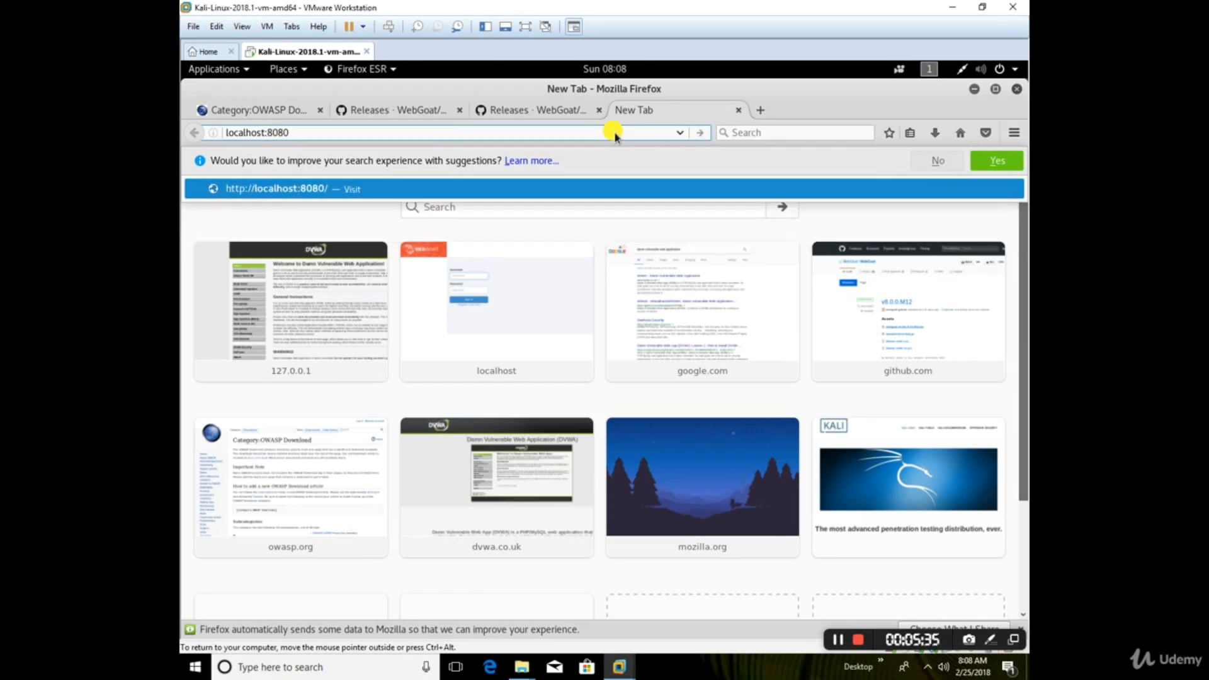
{"action": "type", "text": "/WebGoat"}
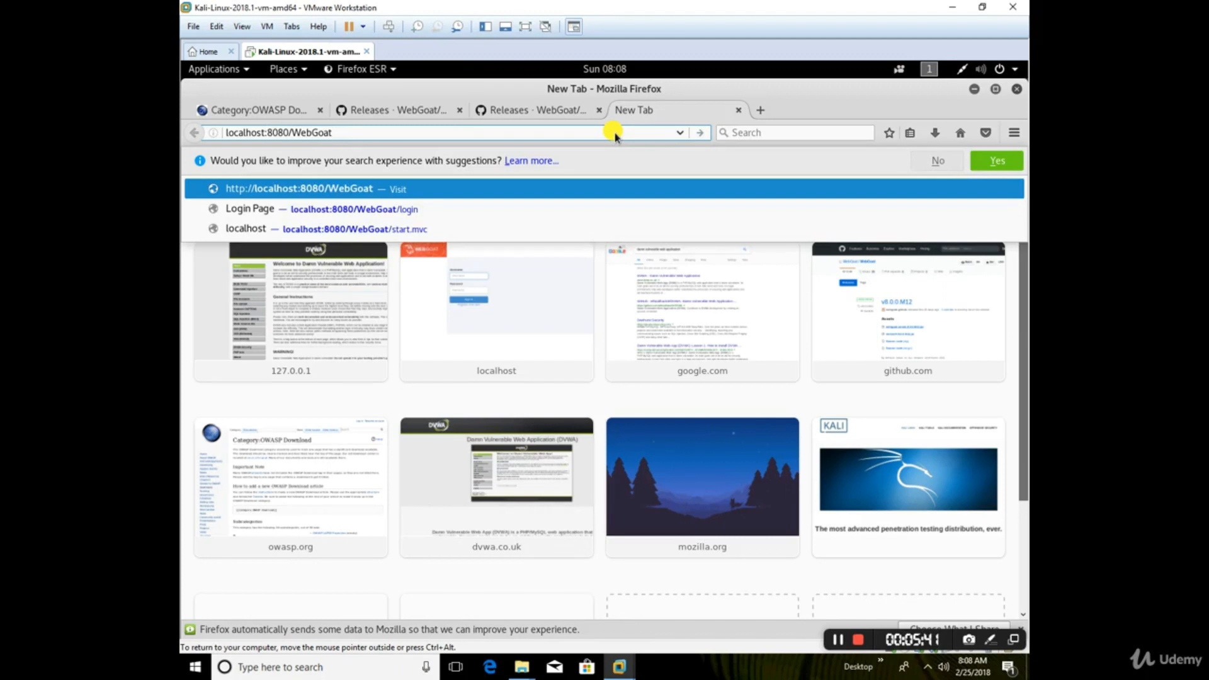
{"action": "type", "text": "/"}
{"action": "type", "text": "start.mvc"}
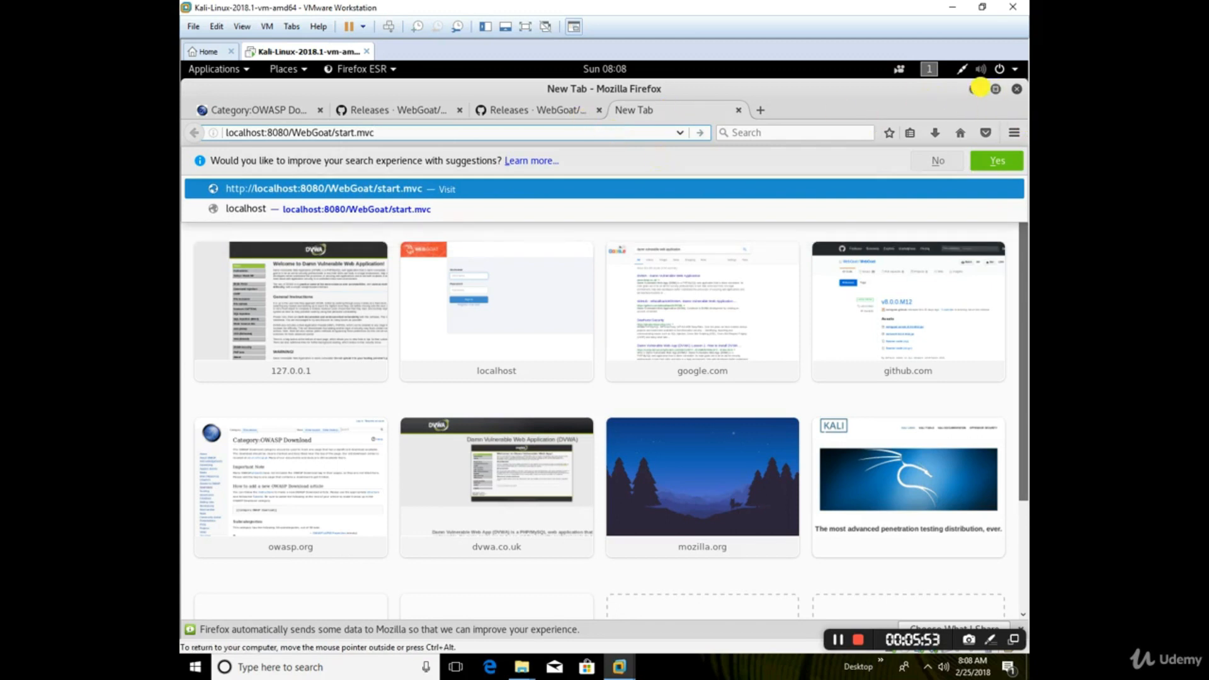
{"action": "left_click", "coordinate": [957, 491]}
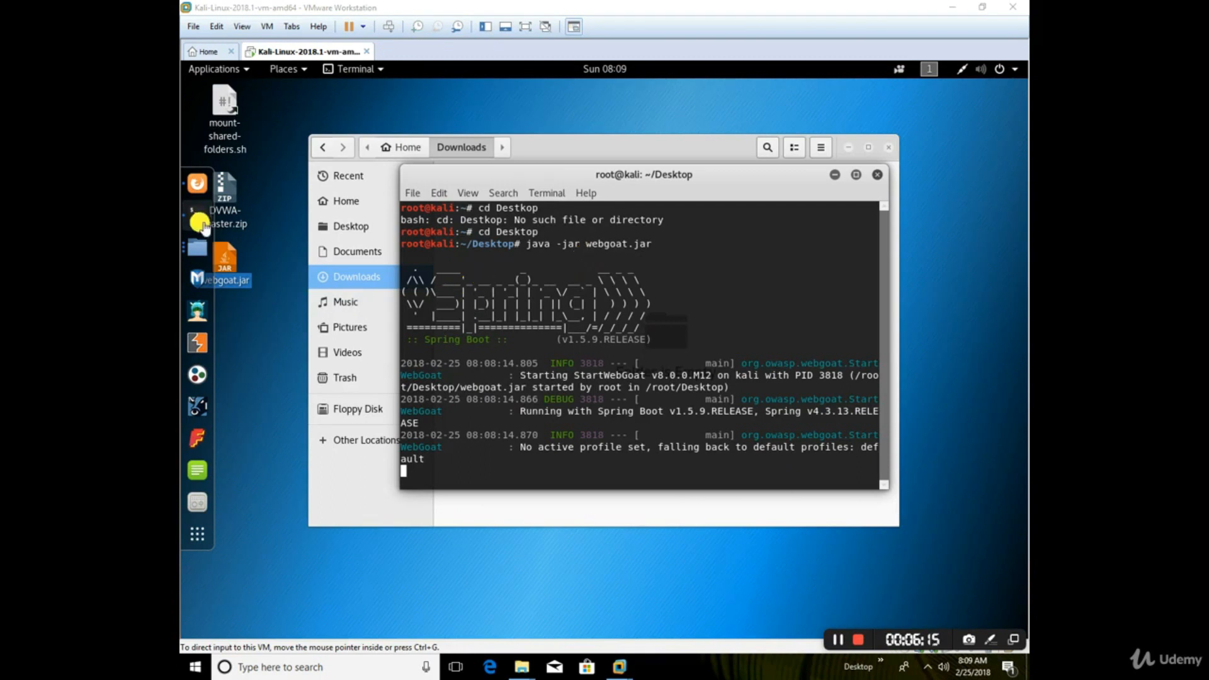
Step: Try to load the WebGoat start page in Firefox, and return to the terminal to check the server startup
{"action": "left_click", "coordinate": [202, 186]}
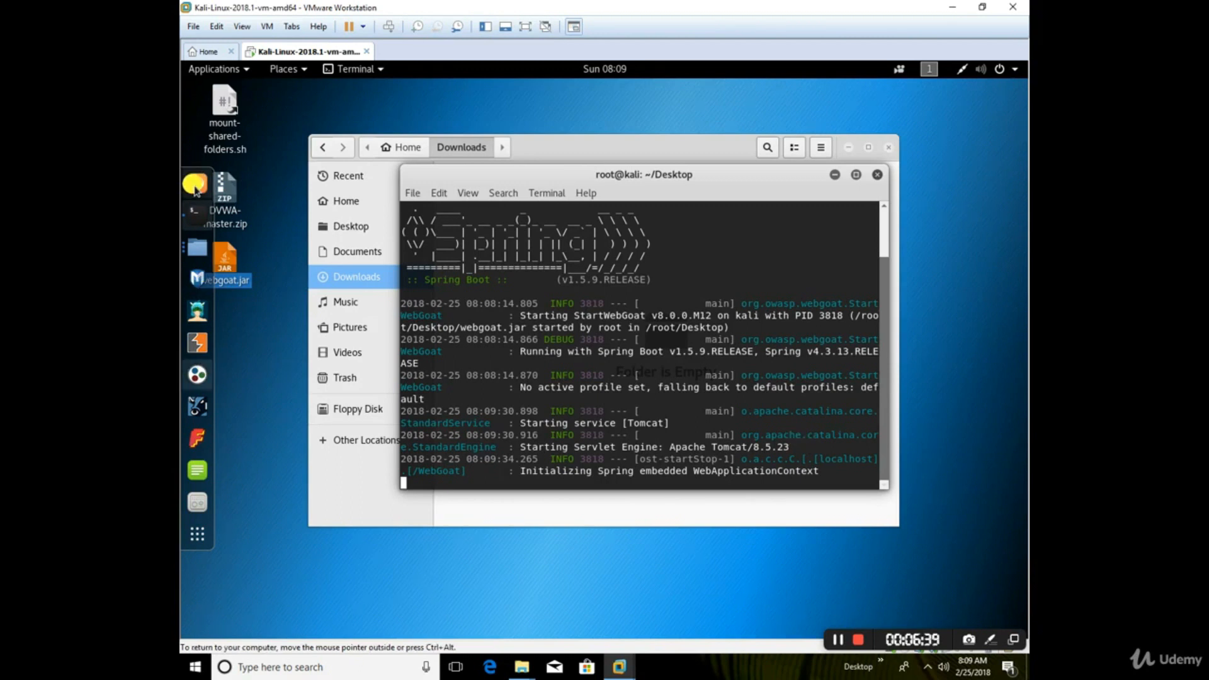
{"action": "right_click", "coordinate": [196, 187]}
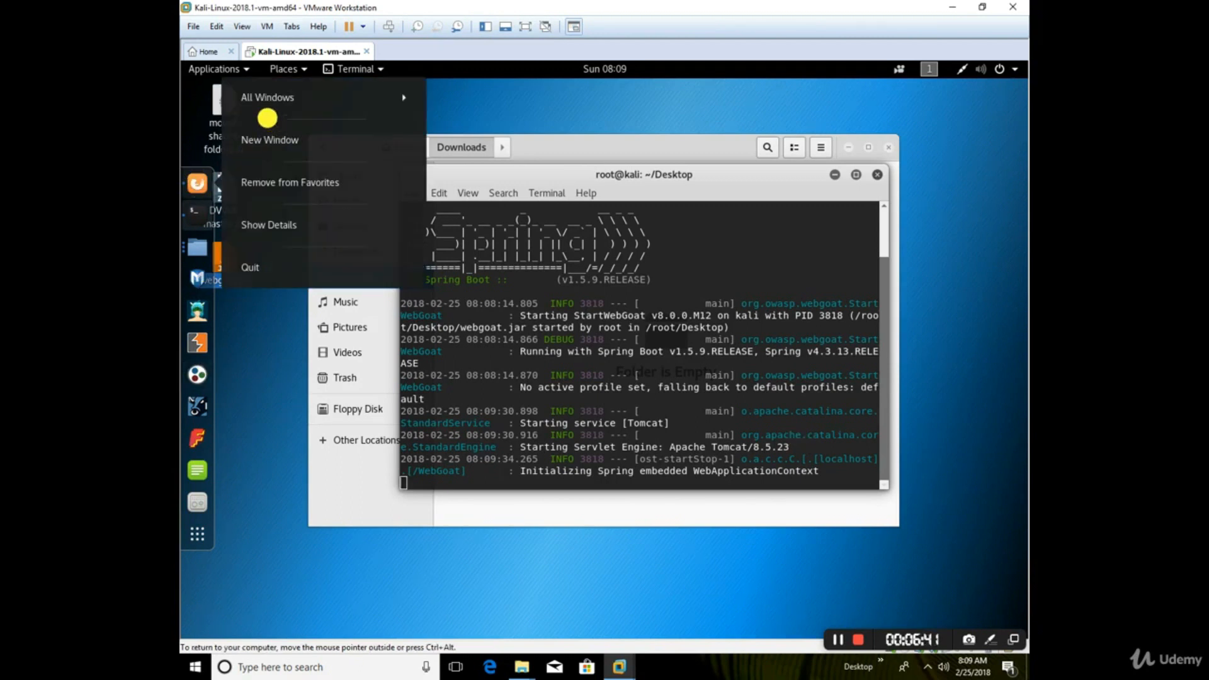
{"action": "left_click", "coordinate": [272, 95]}
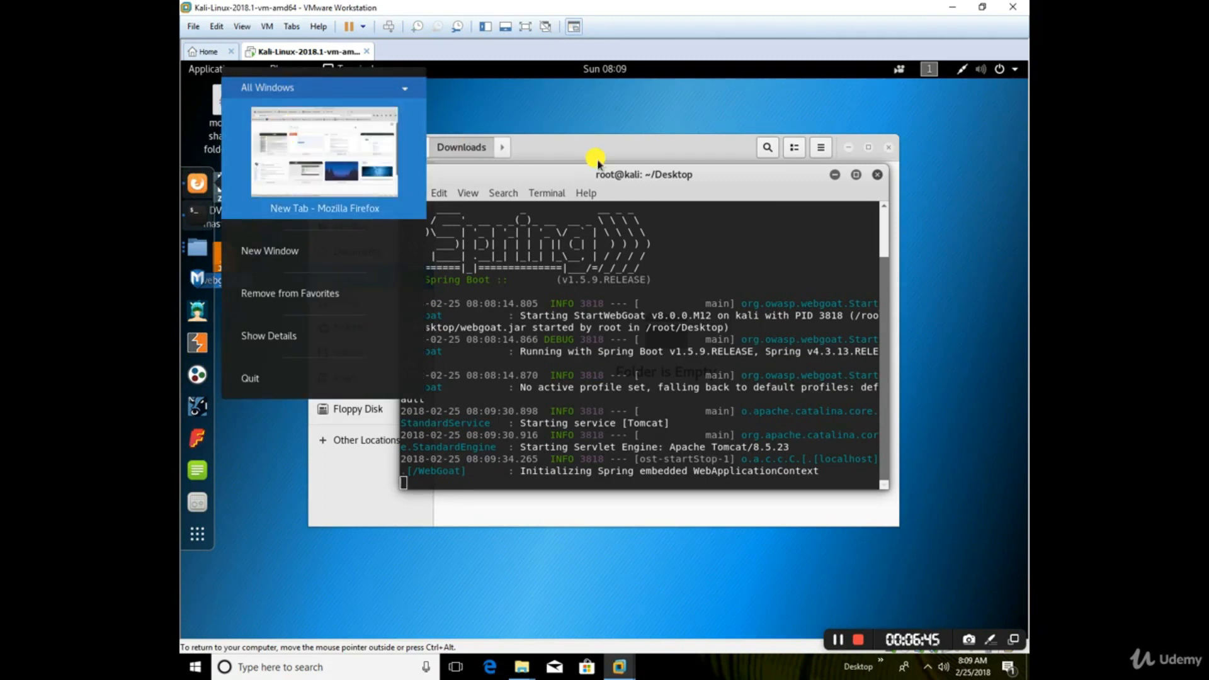
{"action": "left_click", "coordinate": [326, 165]}
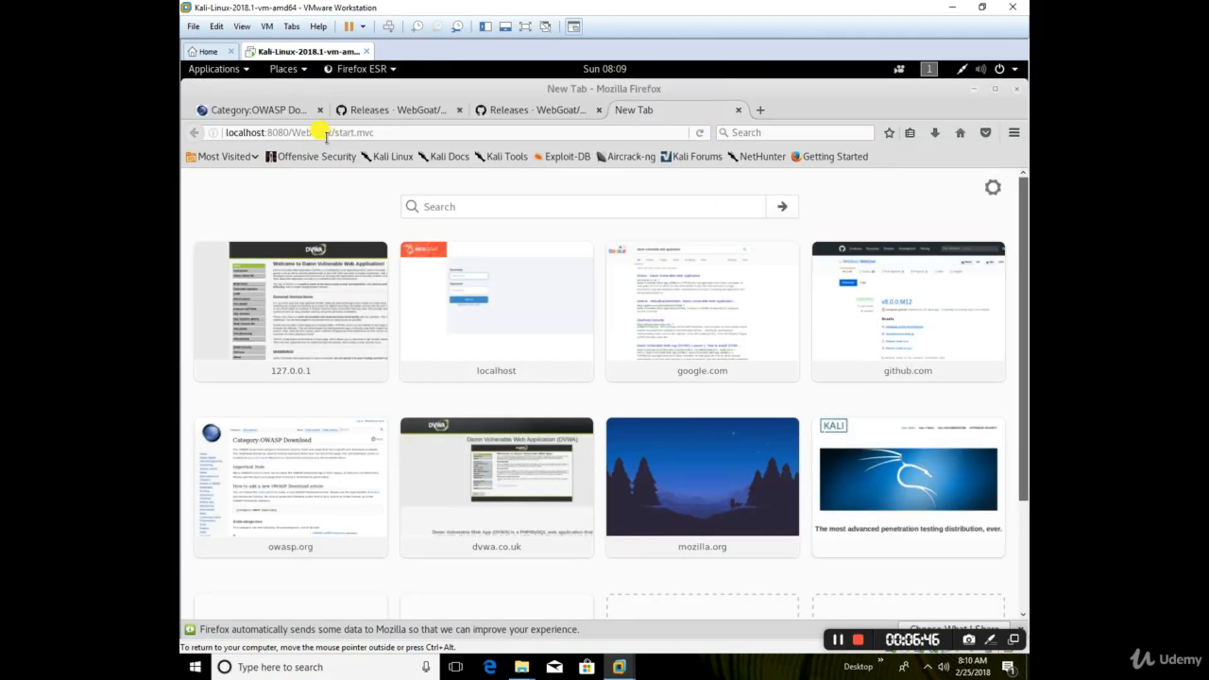
{"action": "left_click", "coordinate": [393, 133]}
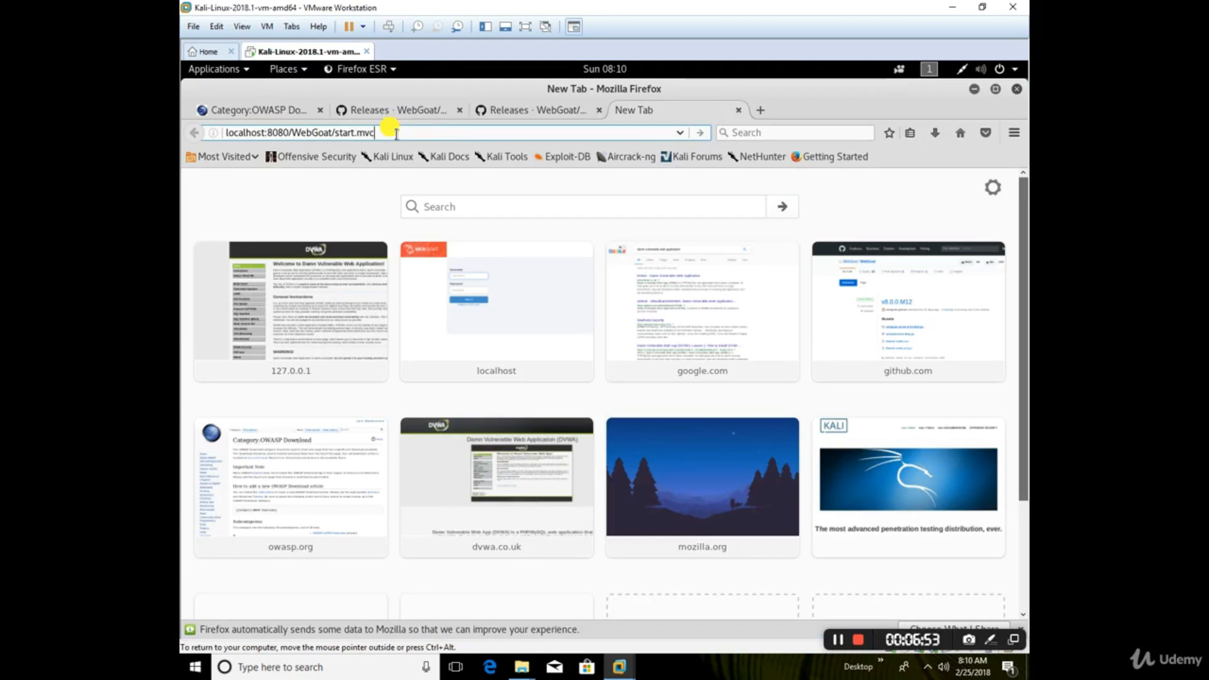
{"action": "key", "text": "Return"}
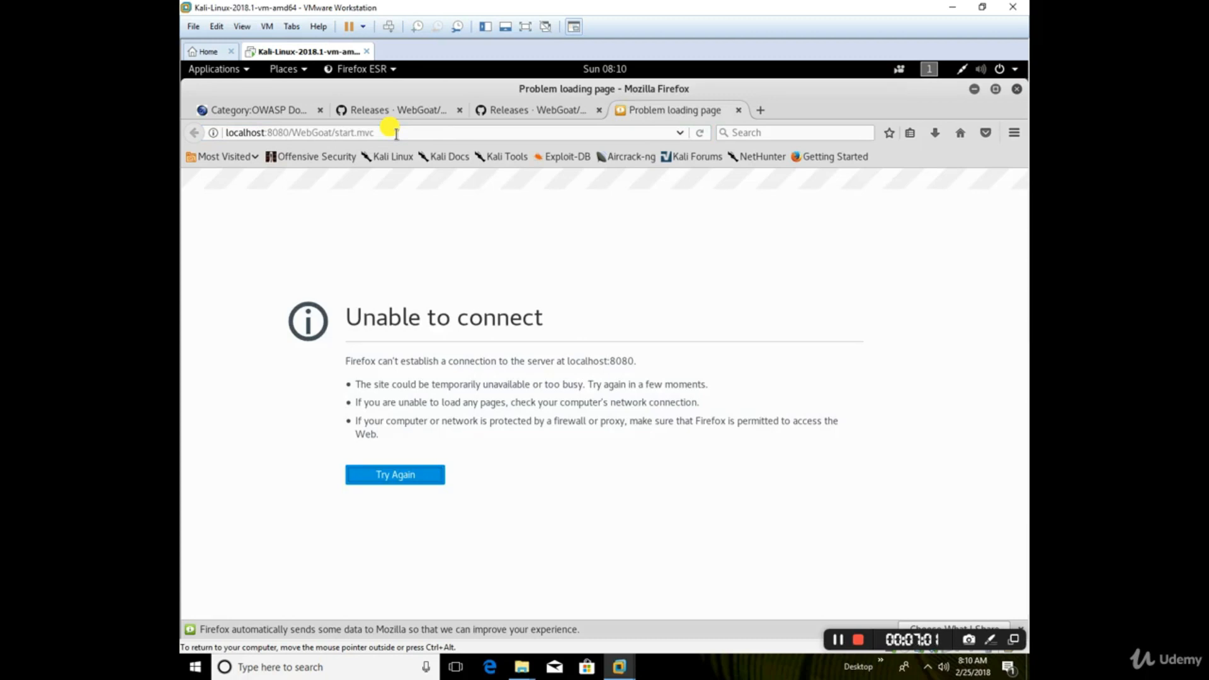
{"action": "left_click", "coordinate": [973, 90]}
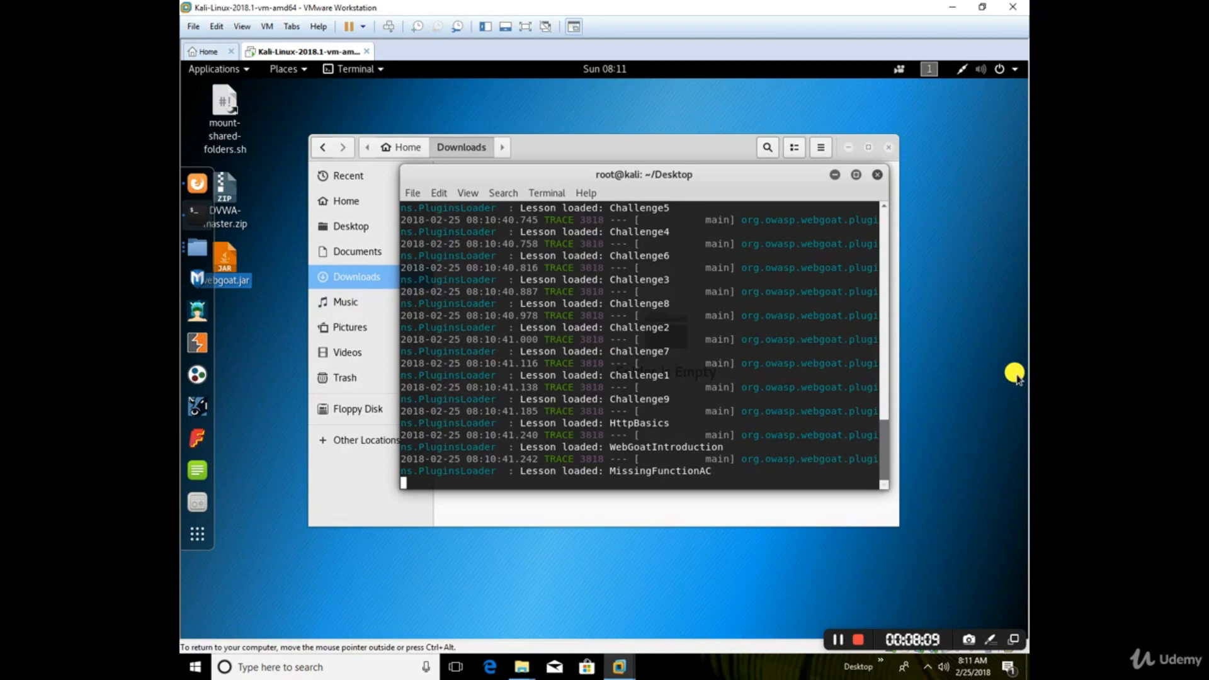
Step: Load localhost:8080/WebGoat/start.mvc again in Firefox once the terminal reports that WebGoat has started
{"action": "left_click", "coordinate": [834, 641]}
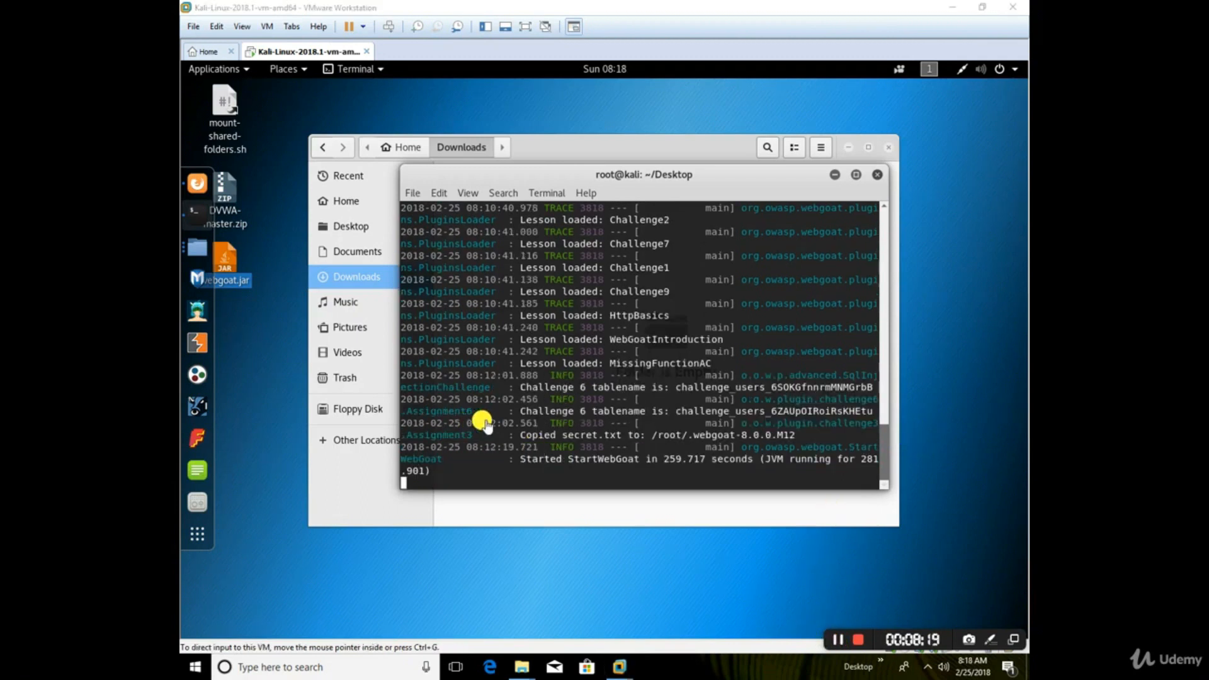
{"action": "left_click", "coordinate": [195, 188]}
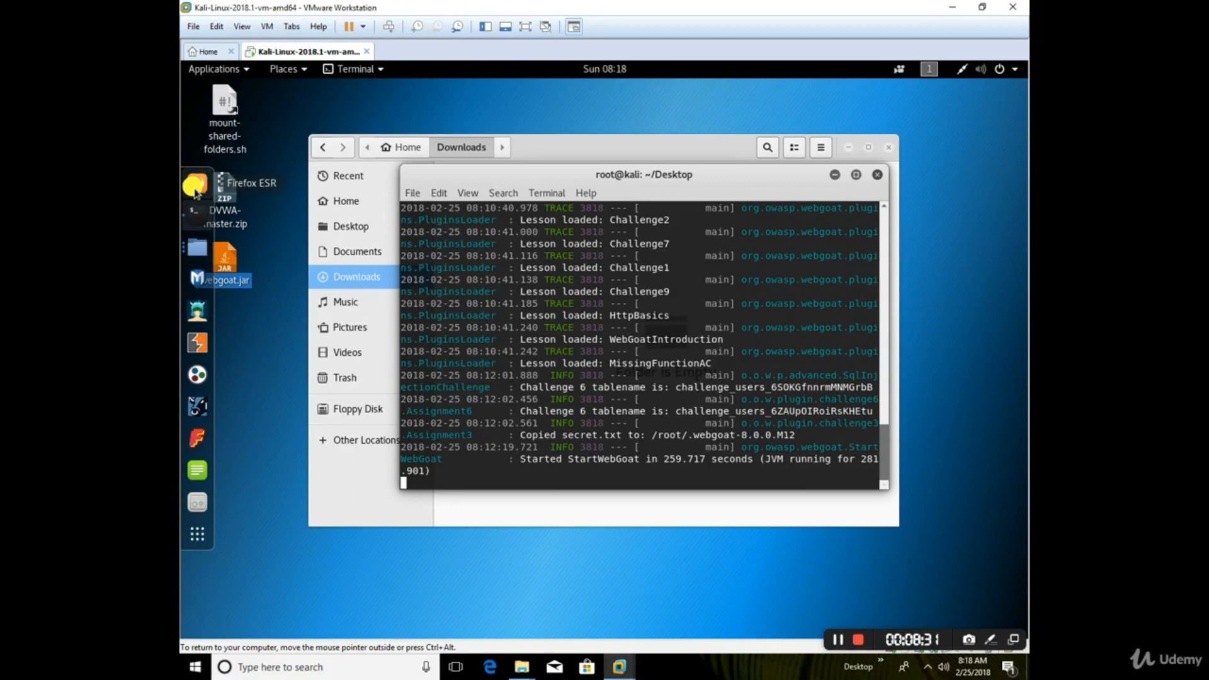
{"action": "left_click", "coordinate": [837, 642]}
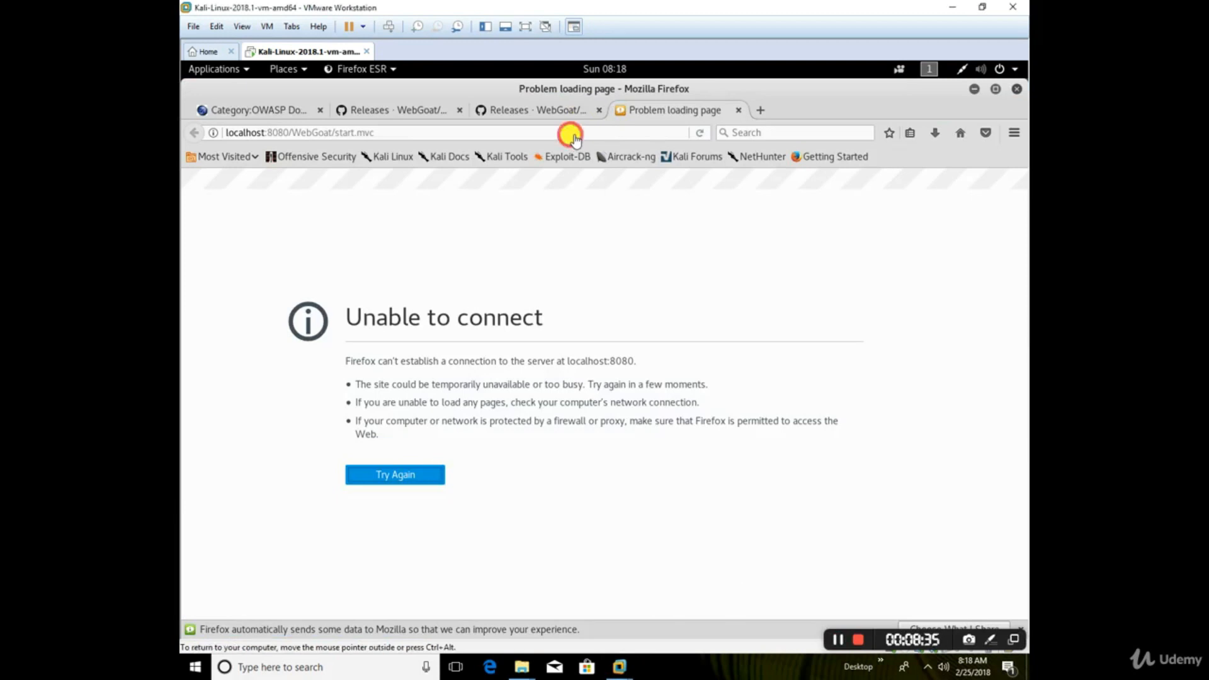
{"action": "left_click", "coordinate": [574, 135]}
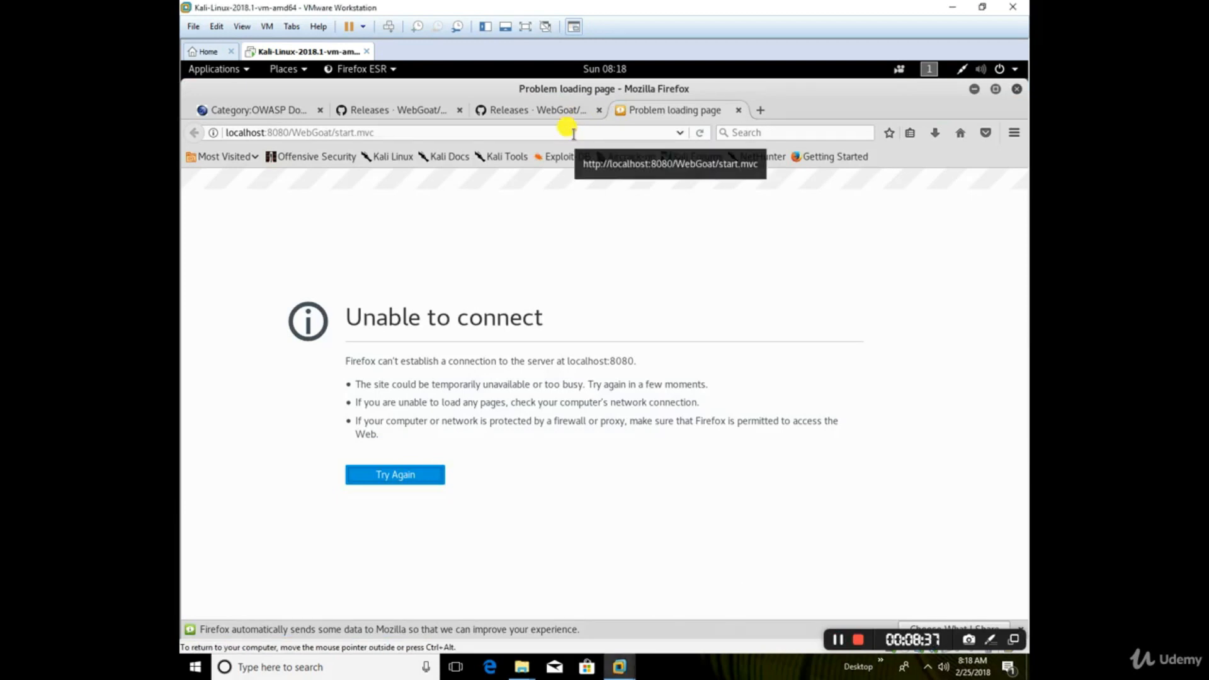
{"action": "left_click", "coordinate": [573, 132]}
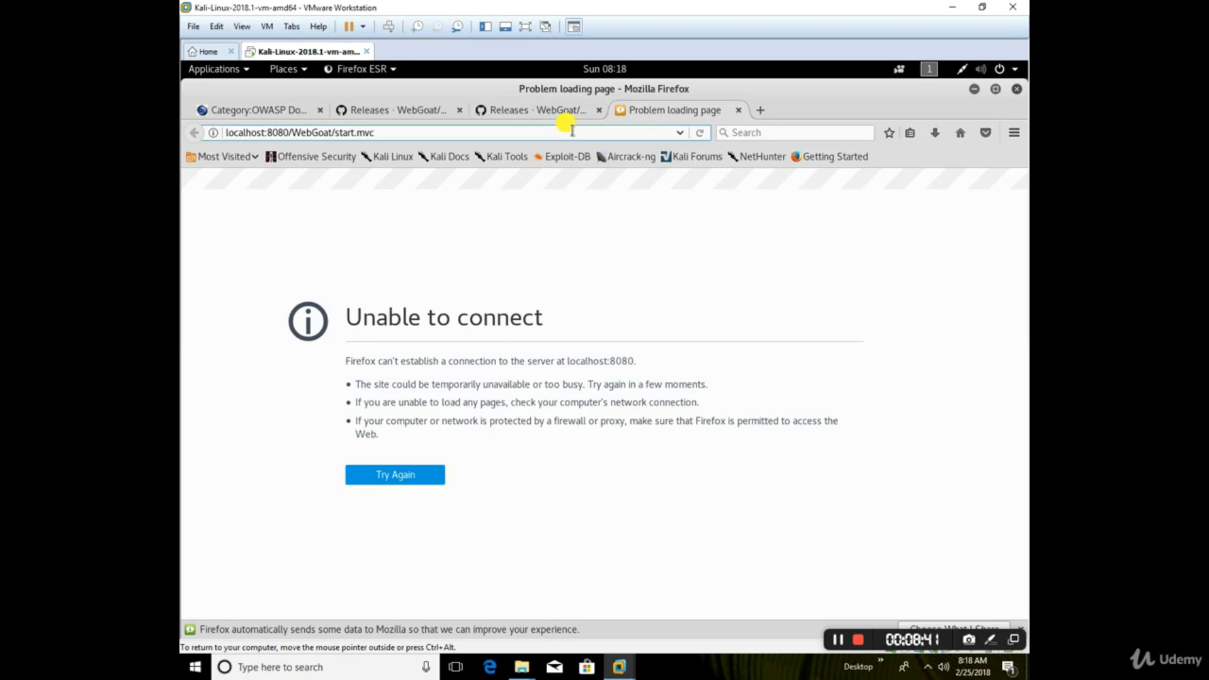
{"action": "key", "text": "Return"}
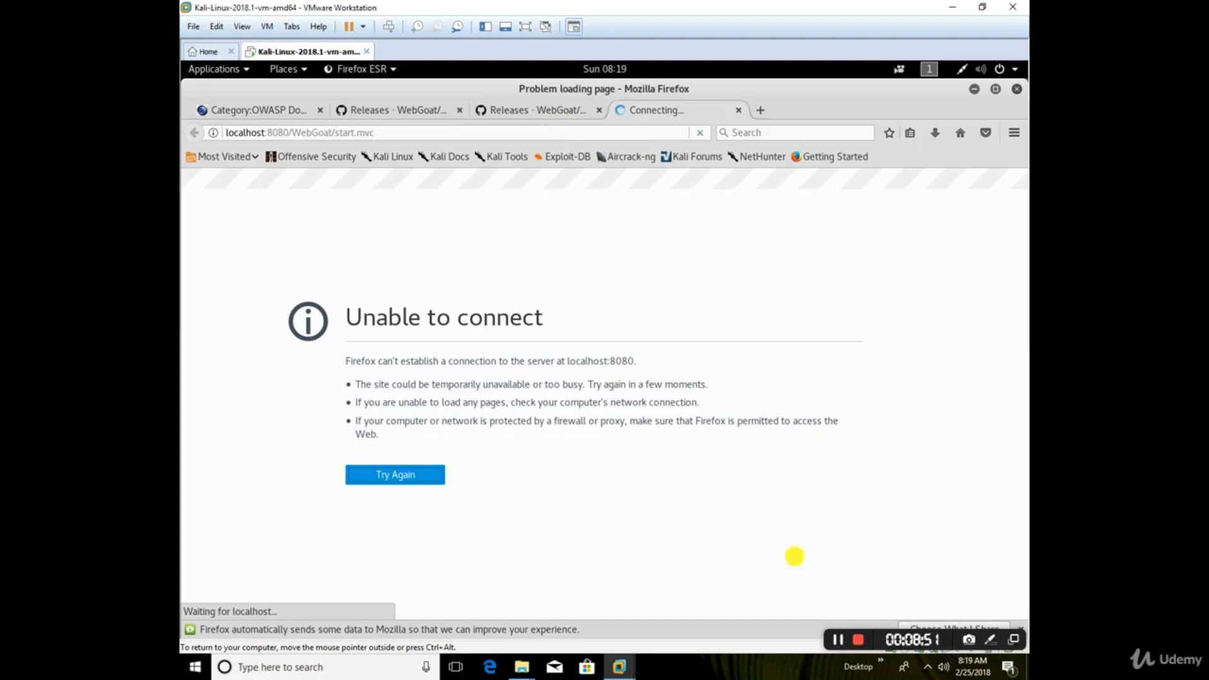
{"action": "left_click", "coordinate": [833, 640]}
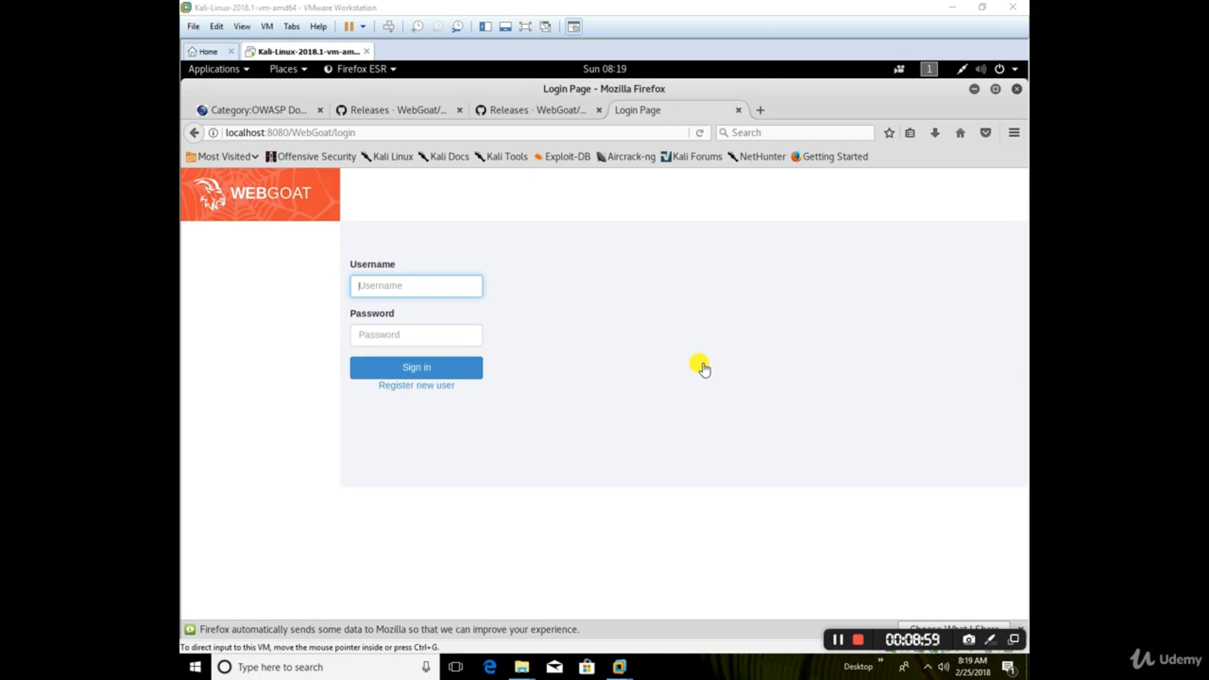
Step: Open the new user registration form and fill in the username superman, the password and the password confirmation
{"action": "left_click", "coordinate": [409, 390]}
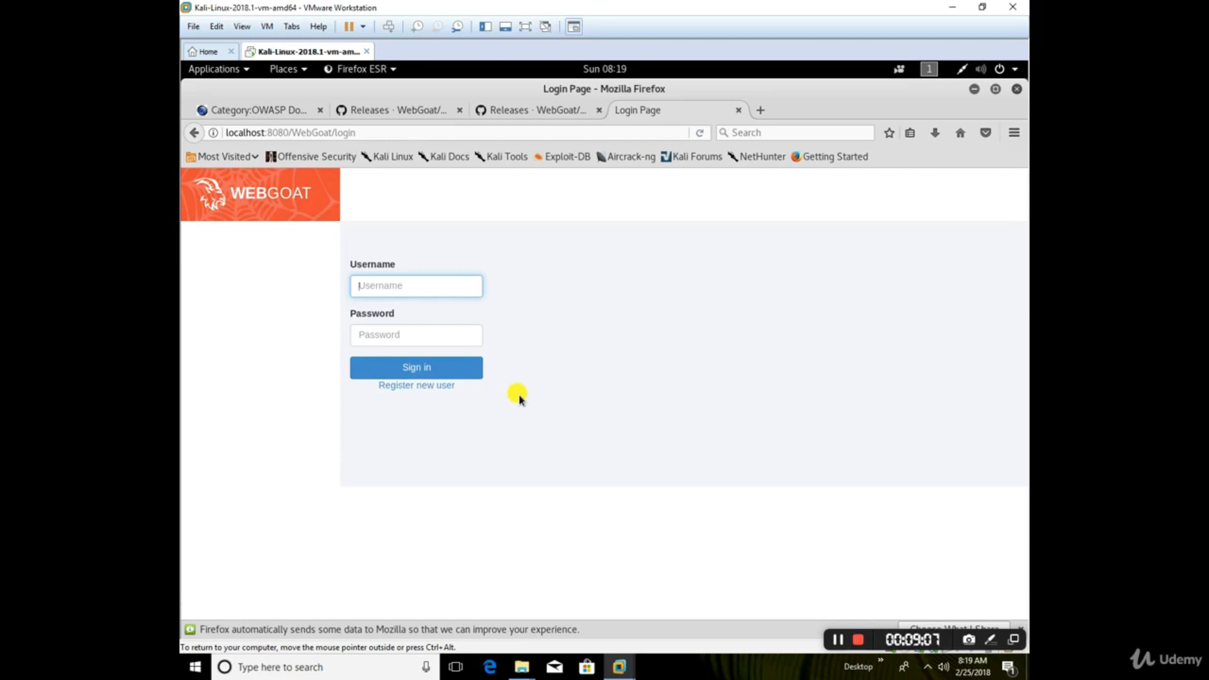
{"action": "left_click", "coordinate": [407, 389]}
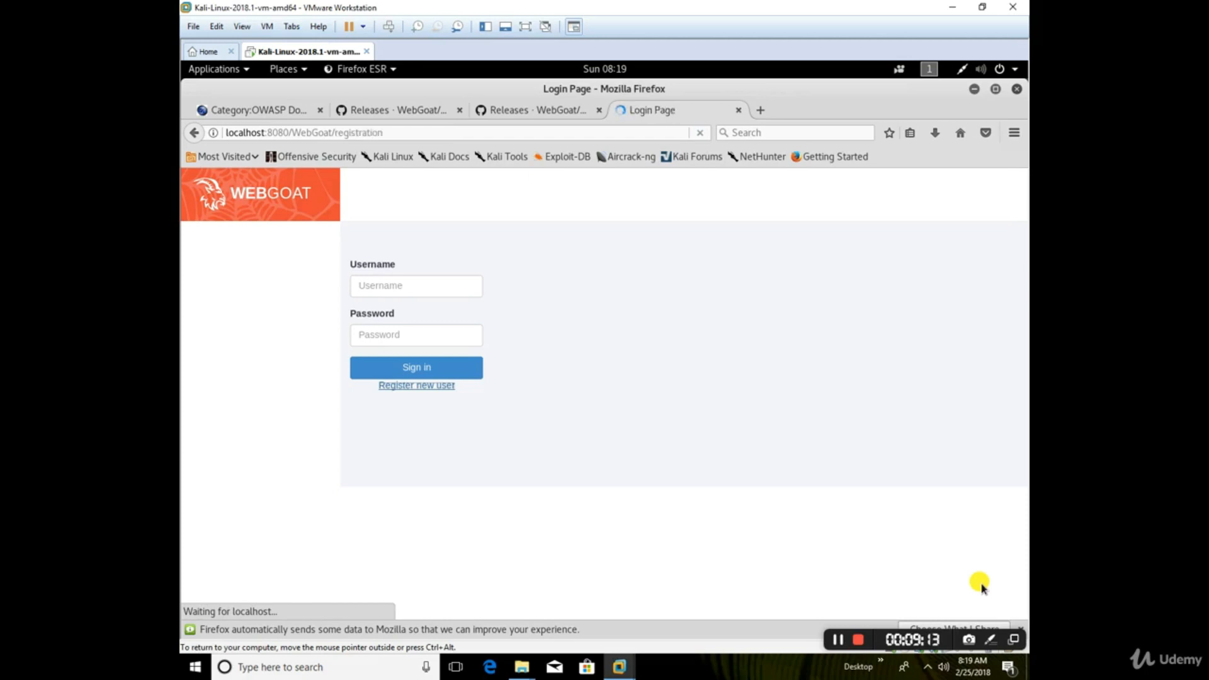
{"action": "left_click", "coordinate": [391, 308]}
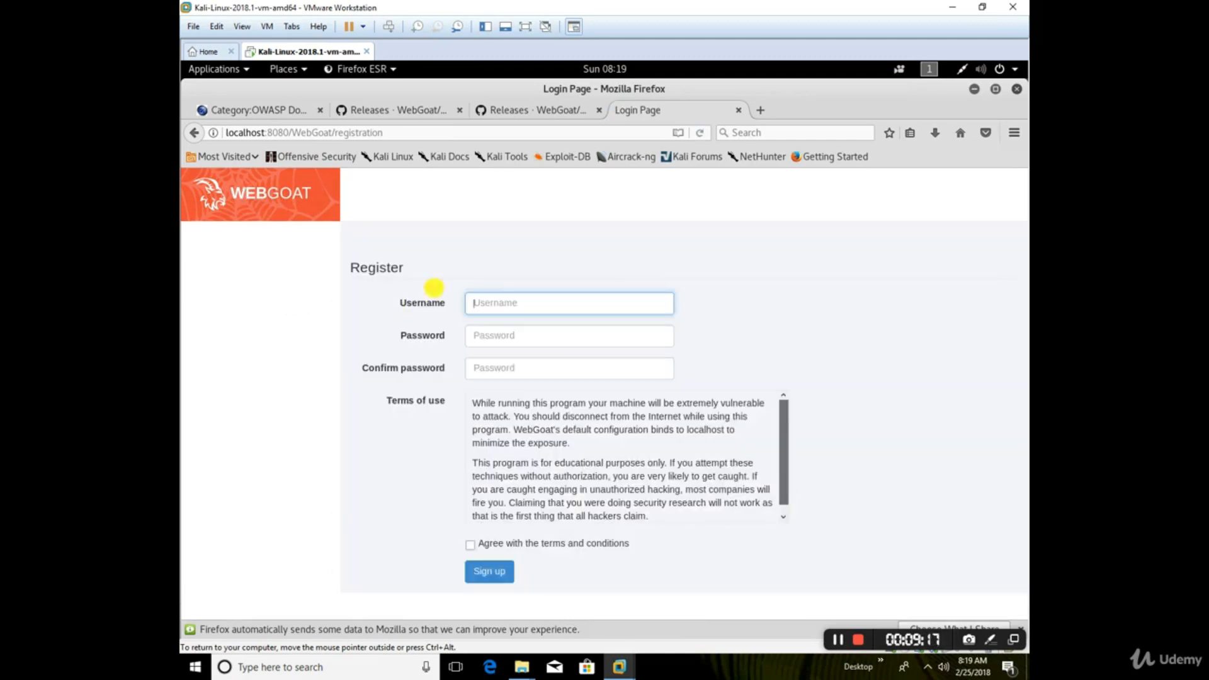
{"action": "left_click", "coordinate": [559, 303]}
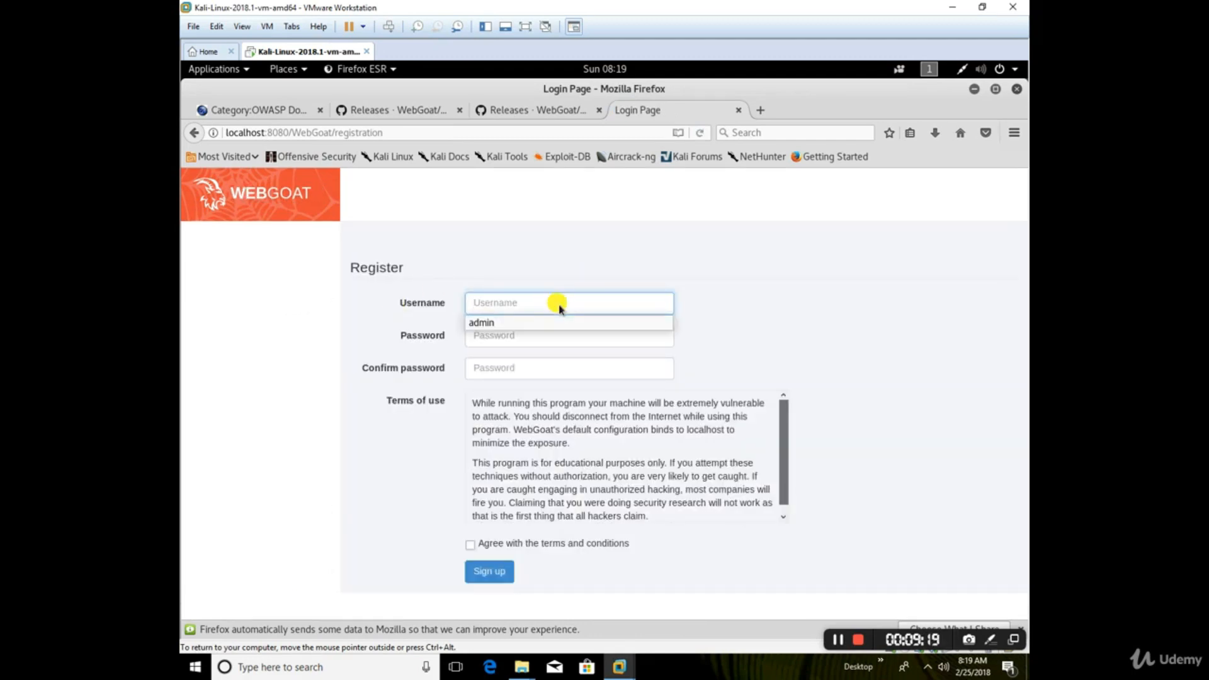
{"action": "type", "text": "superman"}
{"action": "key", "text": "Tab"}
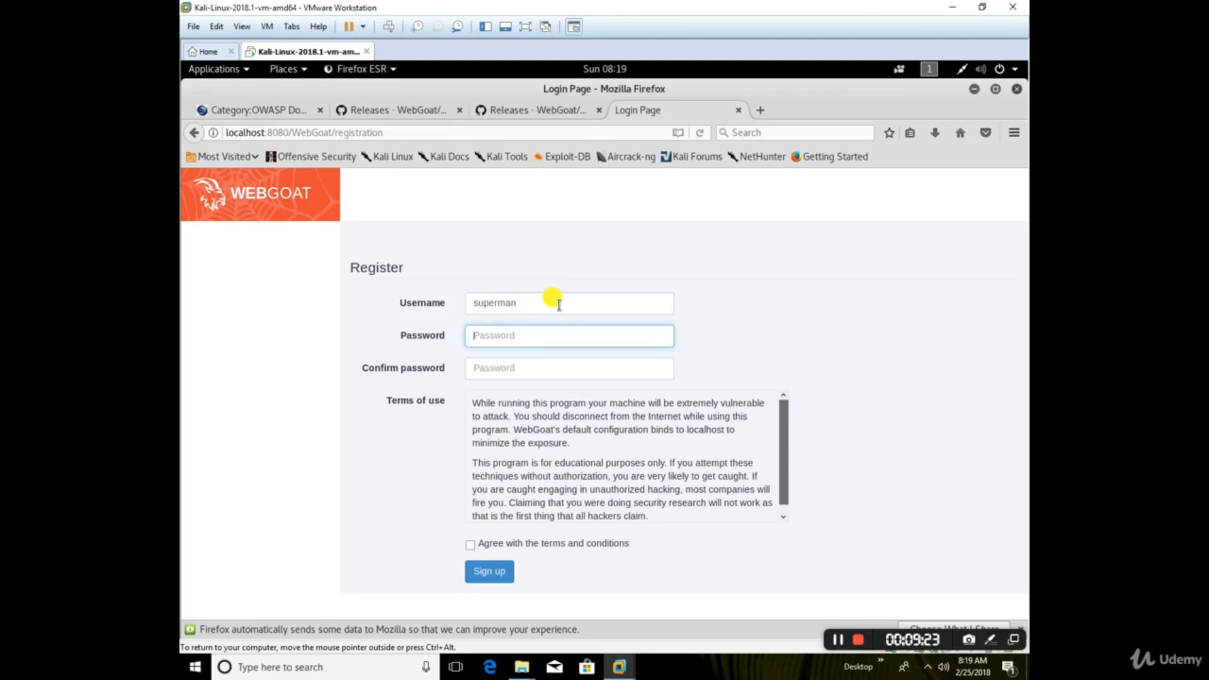
{"action": "type", "text": "123456"}
{"action": "key", "text": "Tab"}
{"action": "type", "text": "123456"}
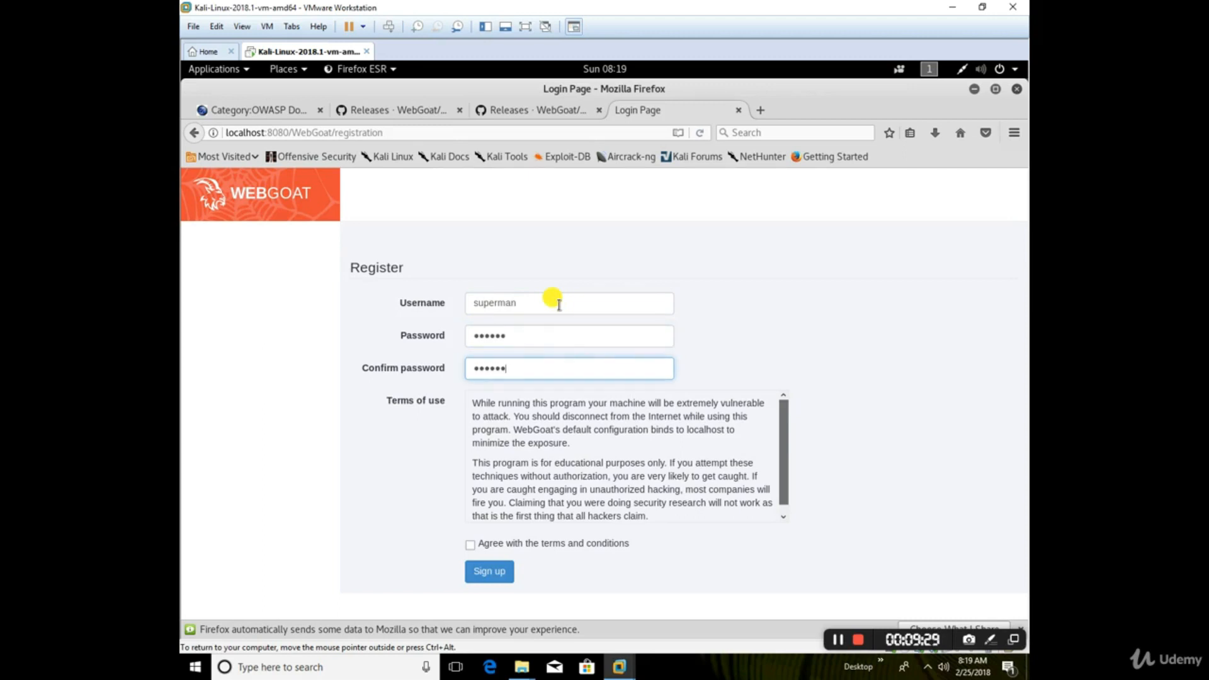
Step: Agree with the terms and conditions, sign up the new WebGoat user and dismiss the offer to remember the login
{"action": "left_click", "coordinate": [473, 546]}
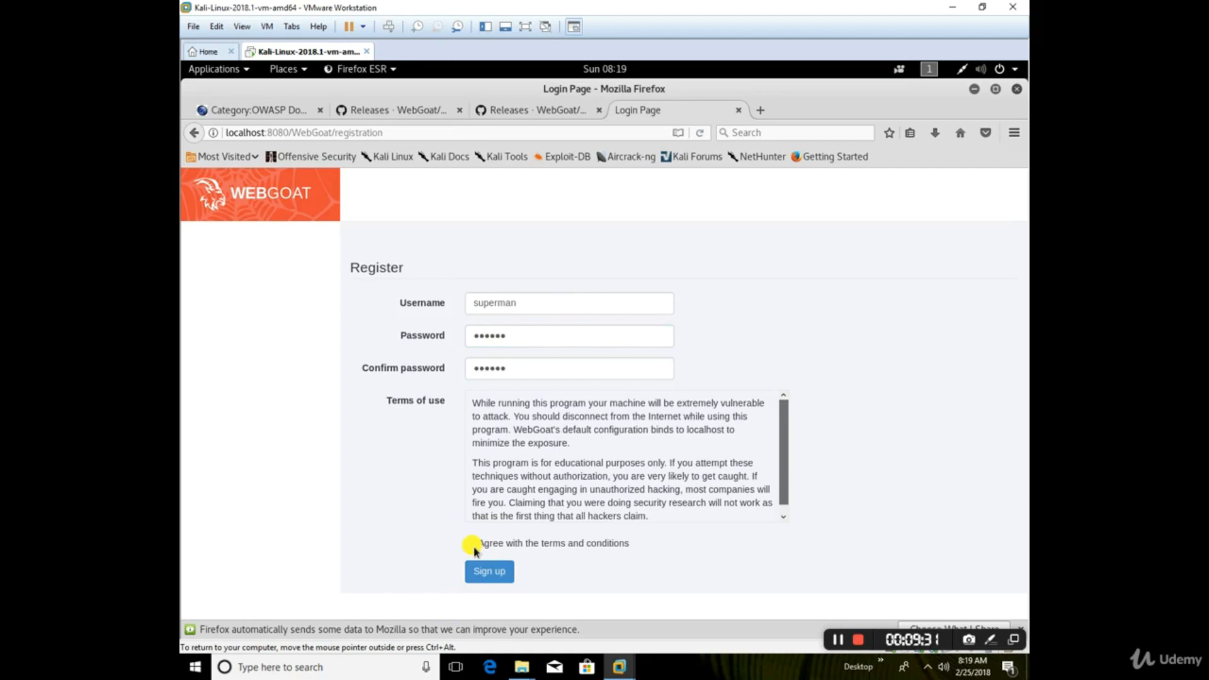
{"action": "left_click", "coordinate": [499, 575]}
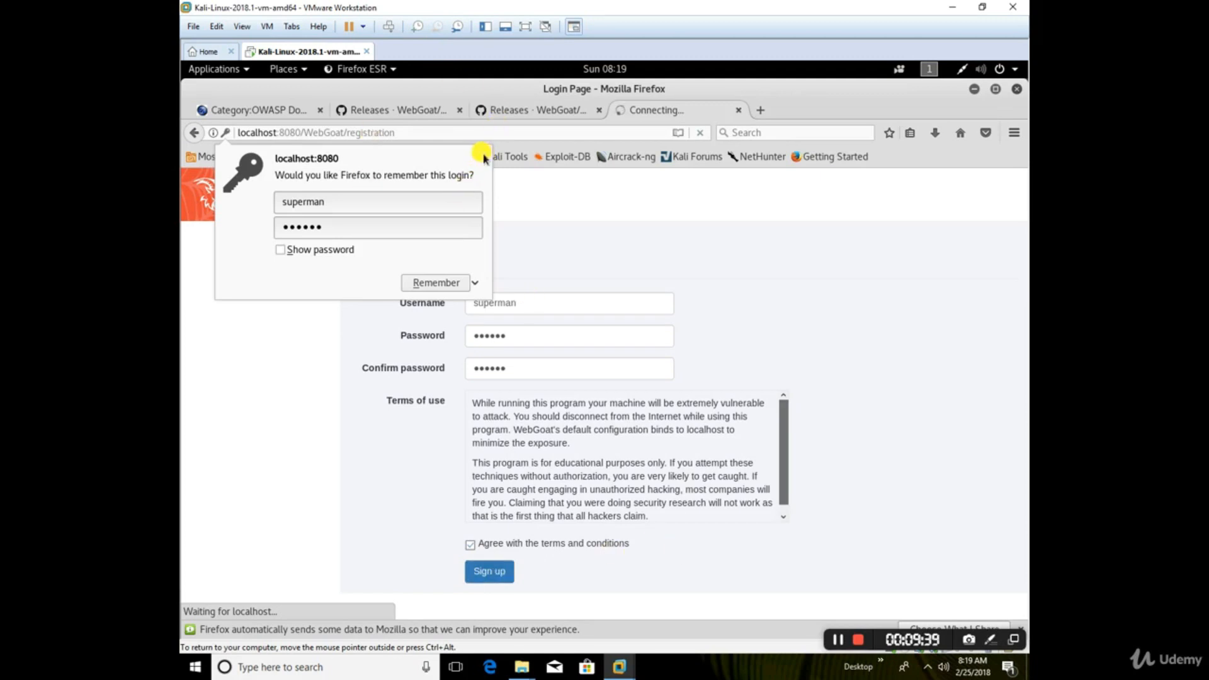
{"action": "left_click", "coordinate": [885, 416]}
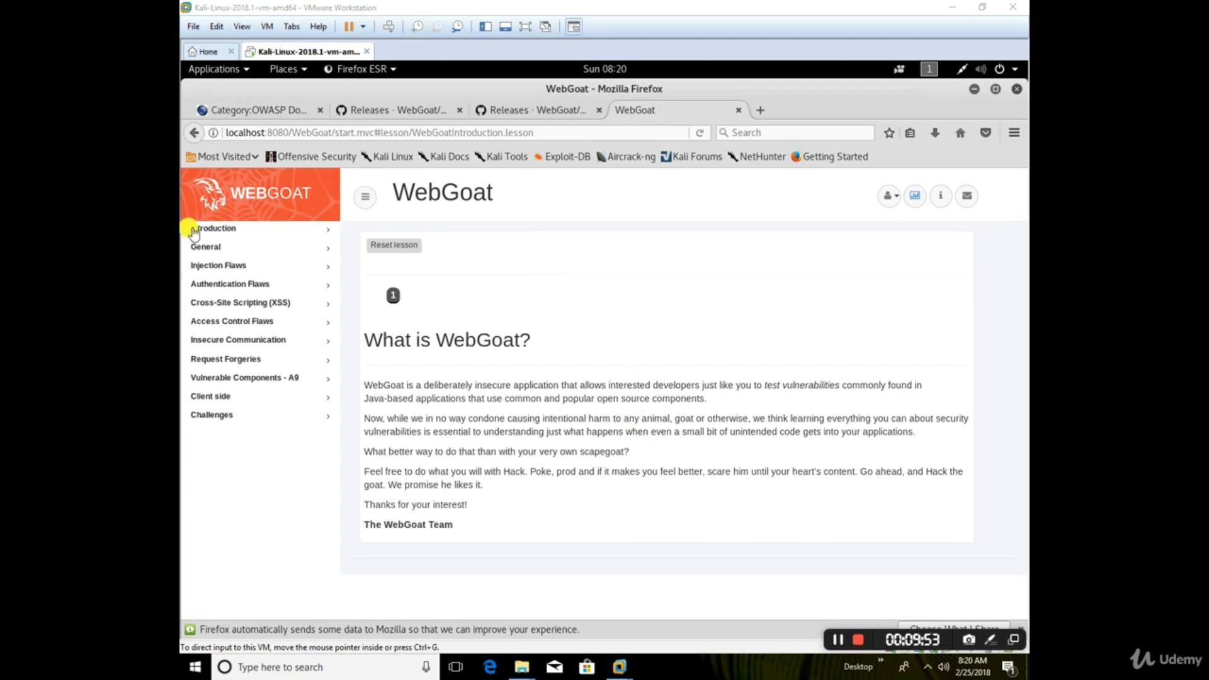
{"action": "left_click", "coordinate": [213, 253]}
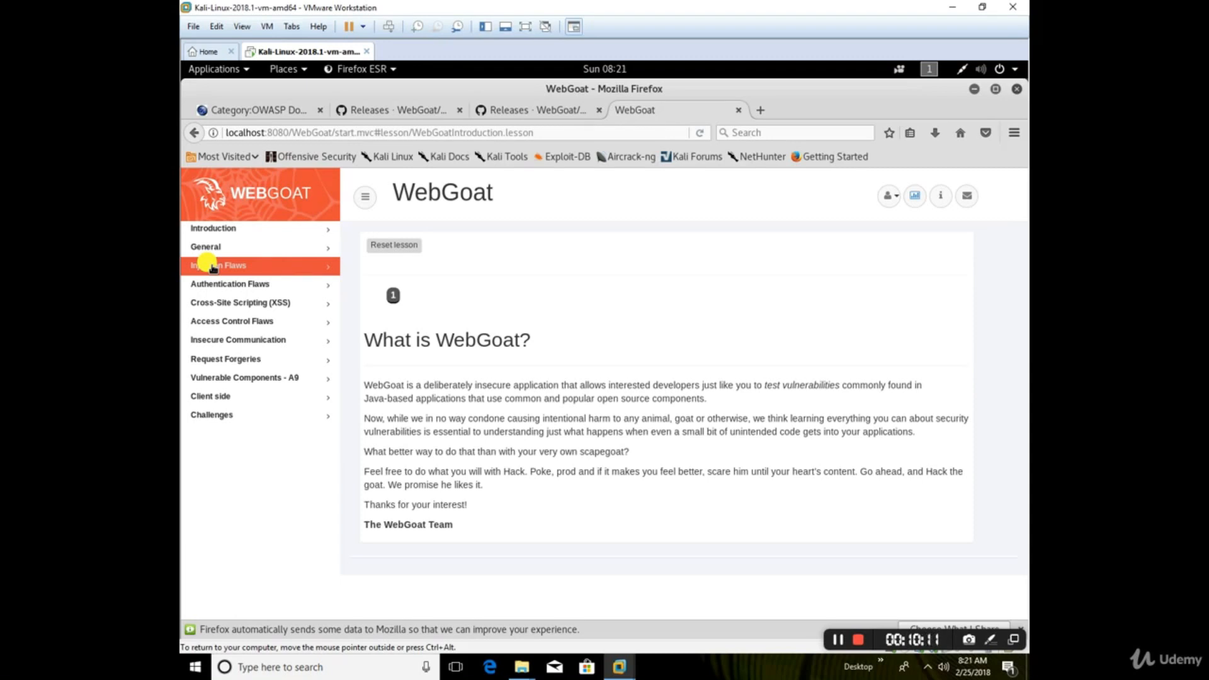
Step: Look through the WebGoat lesson categories Authentication Flaws, Cross-Site Scripting (XSS), Insecure Communication and Challenges
{"action": "left_click", "coordinate": [249, 287]}
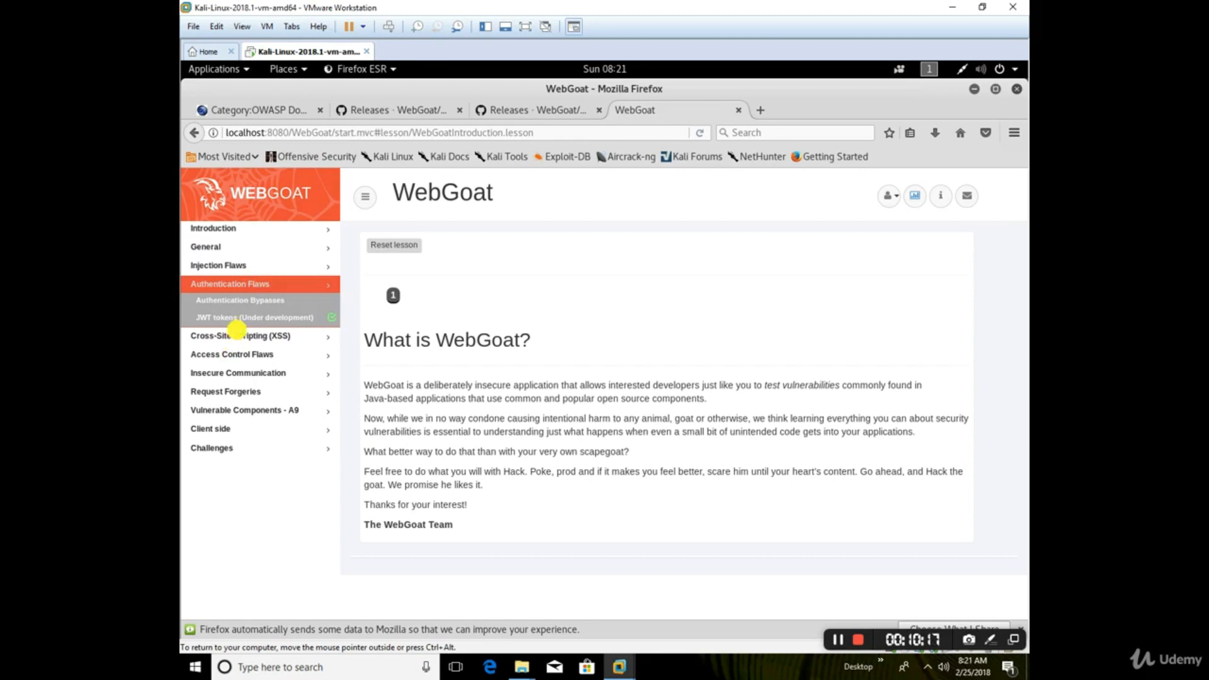
{"action": "left_click", "coordinate": [239, 339]}
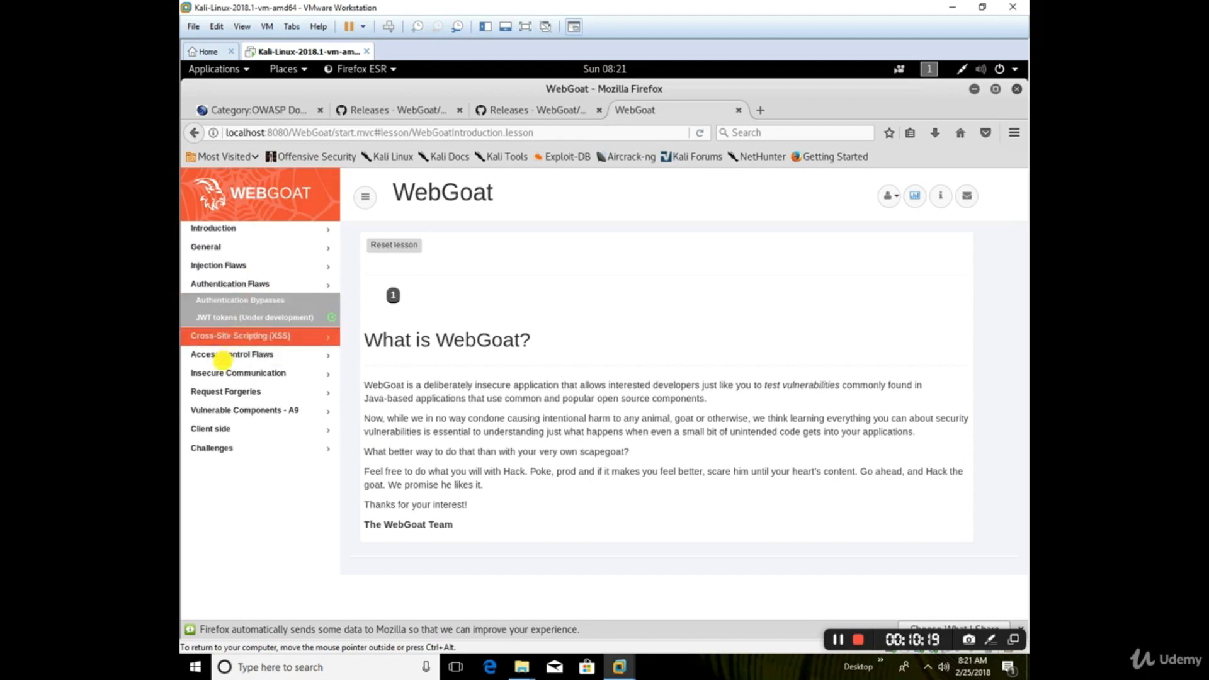
{"action": "left_click", "coordinate": [229, 373]}
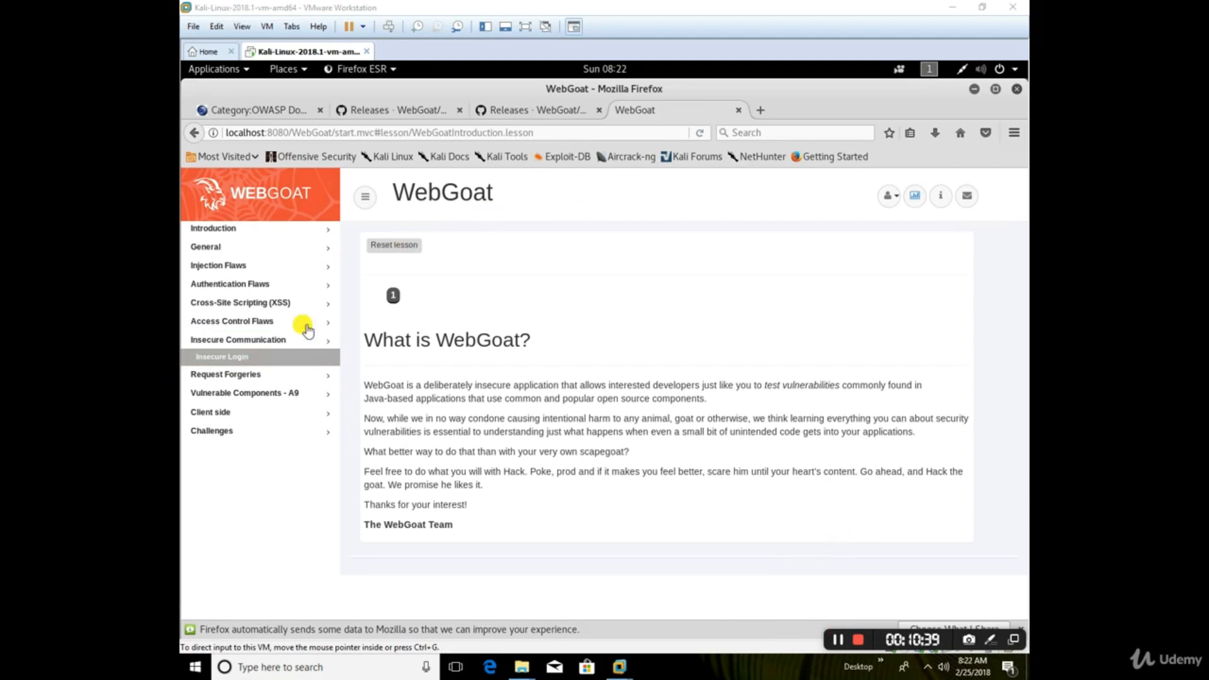
{"action": "left_click", "coordinate": [208, 432]}
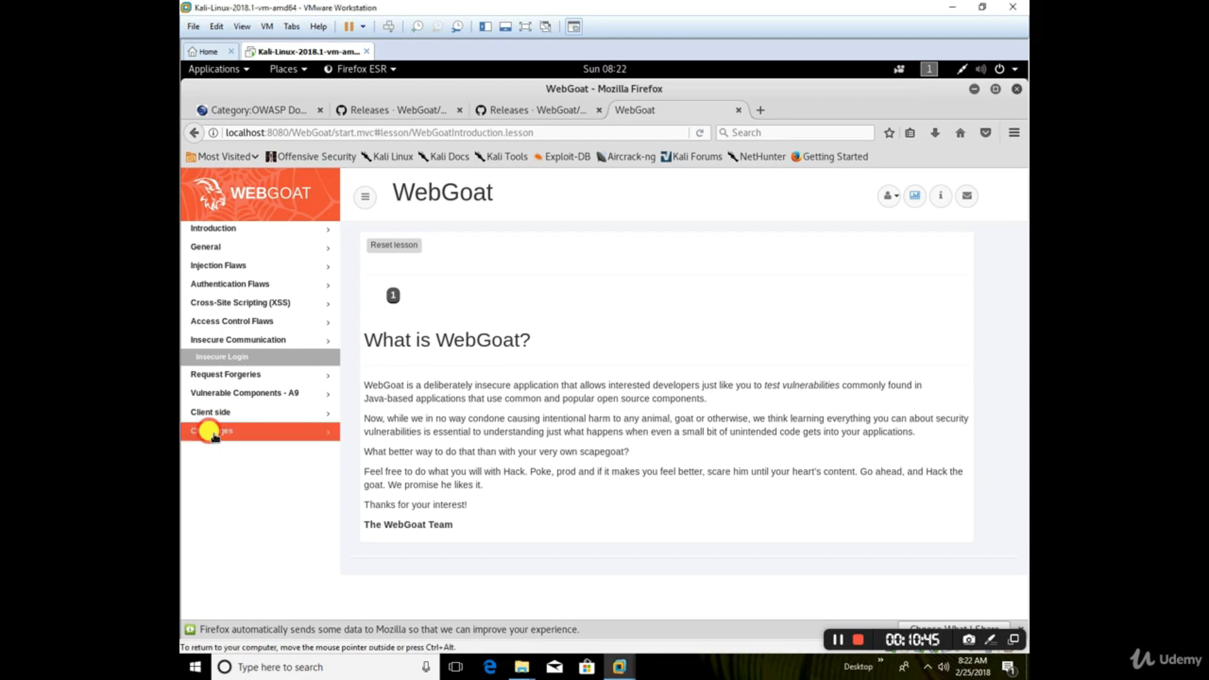
{"action": "left_click", "coordinate": [217, 434]}
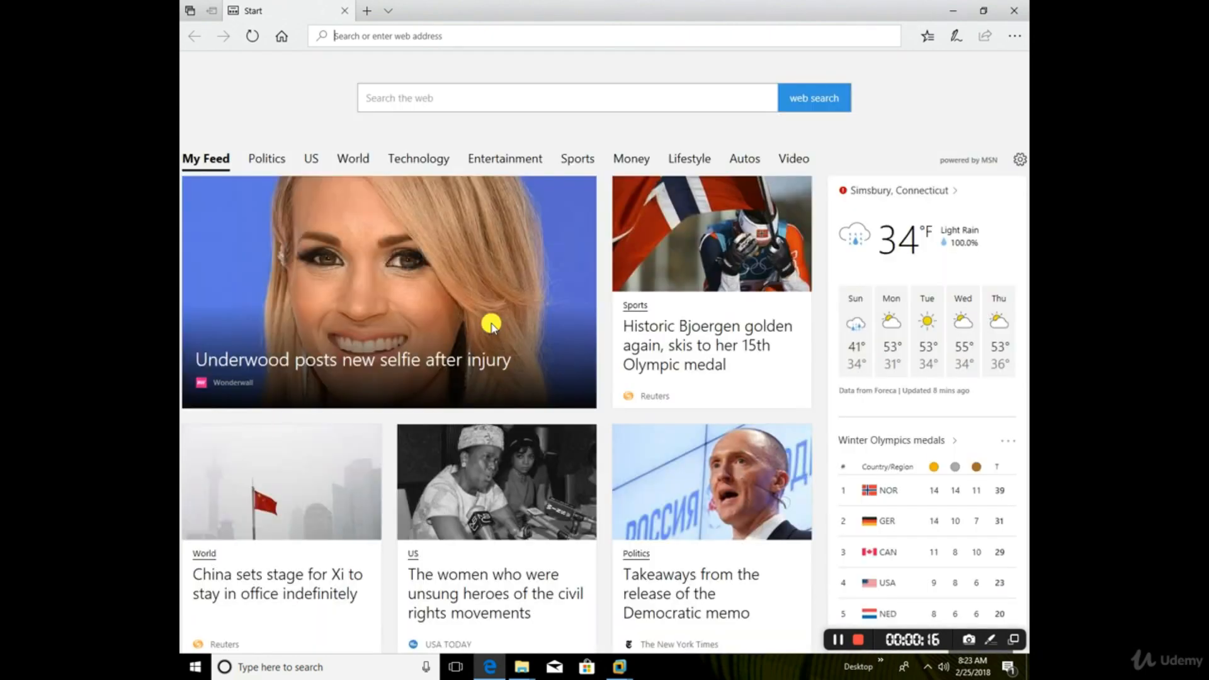
Step: In Microsoft Edge, search for hackthissite, and open the Basic missions page on the official HackThisSite website
{"action": "mouse_move", "coordinate": [491, 324]}
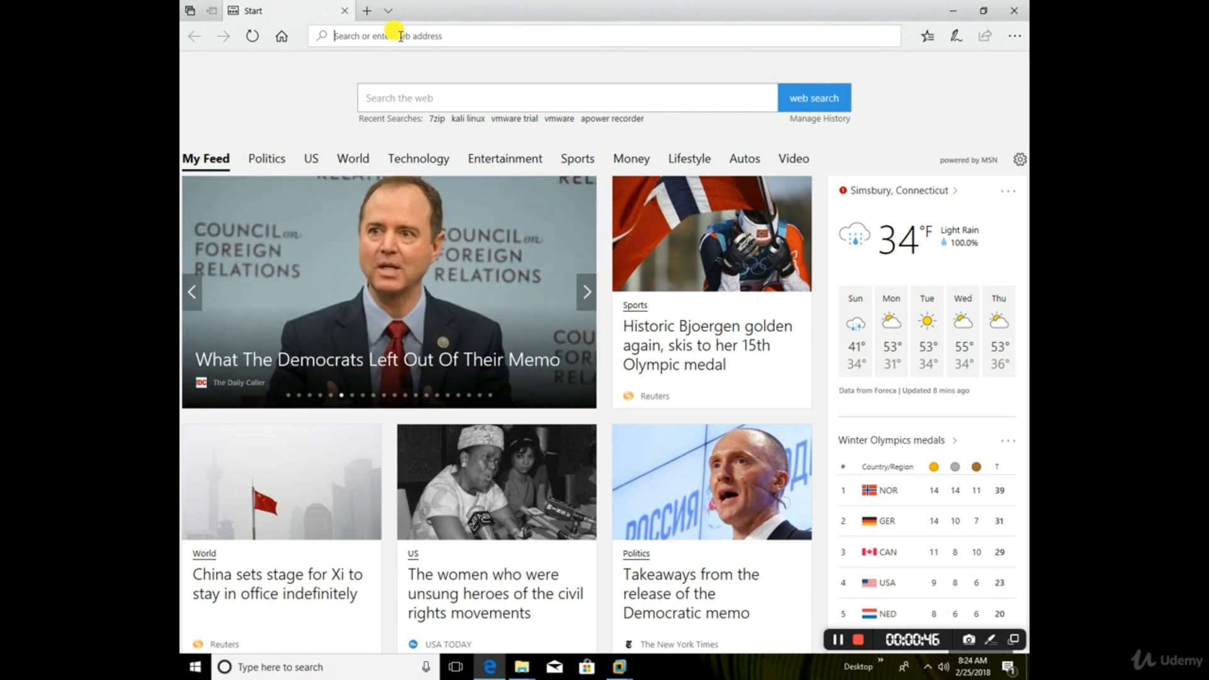
{"action": "type", "text": "hackthissite"}
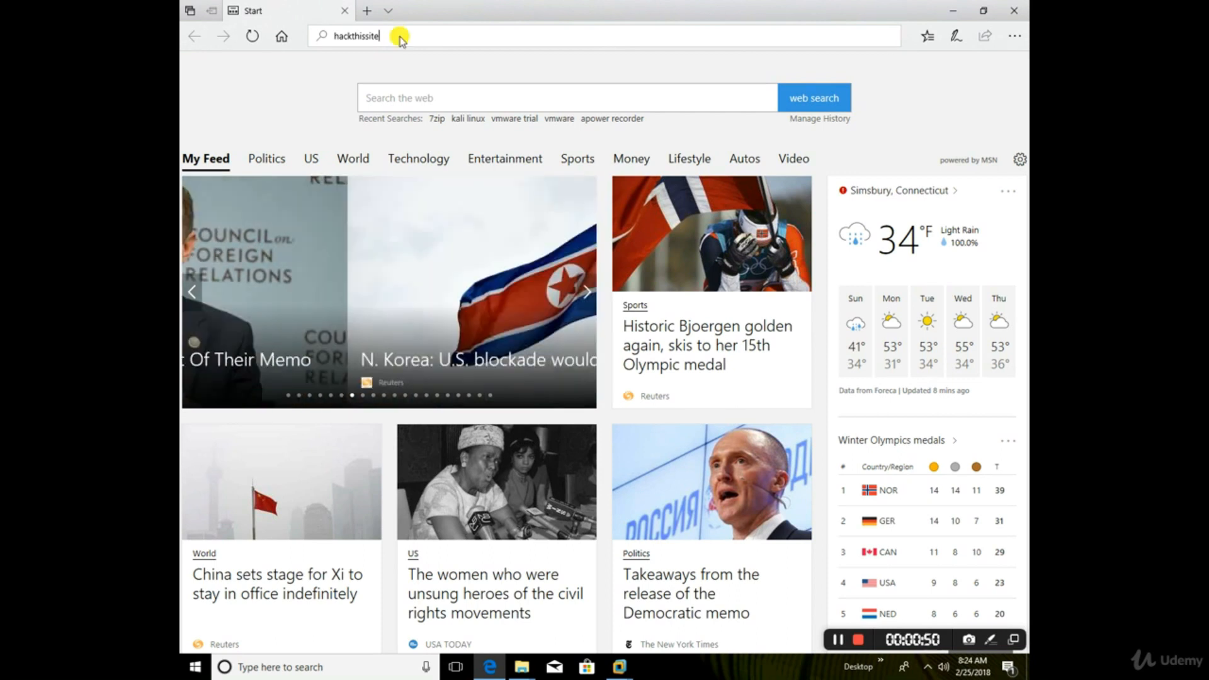
{"action": "key", "text": "Return"}
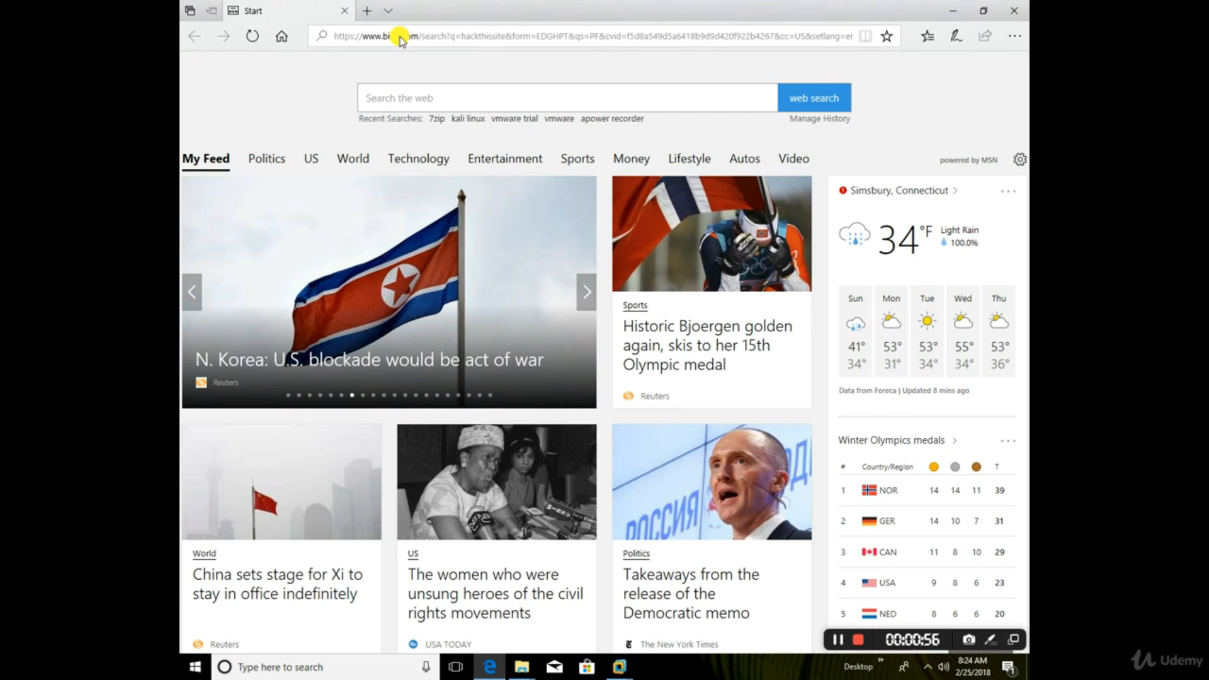
{"action": "key", "text": "Return"}
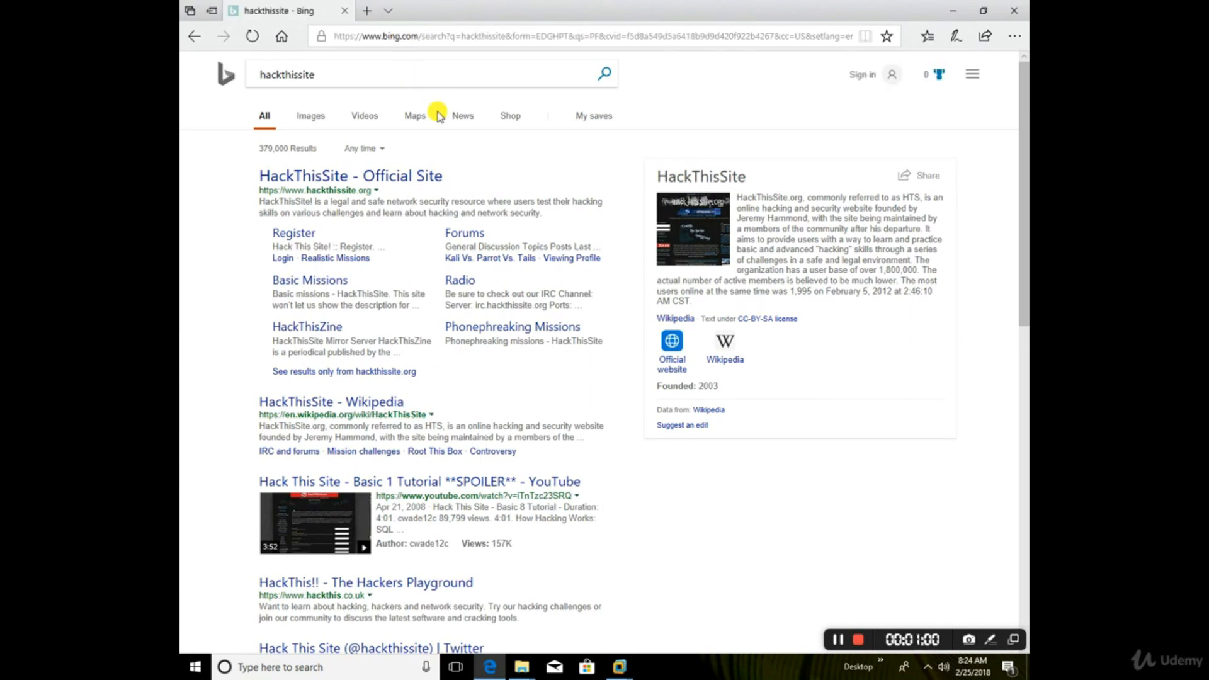
{"action": "left_click", "coordinate": [403, 183]}
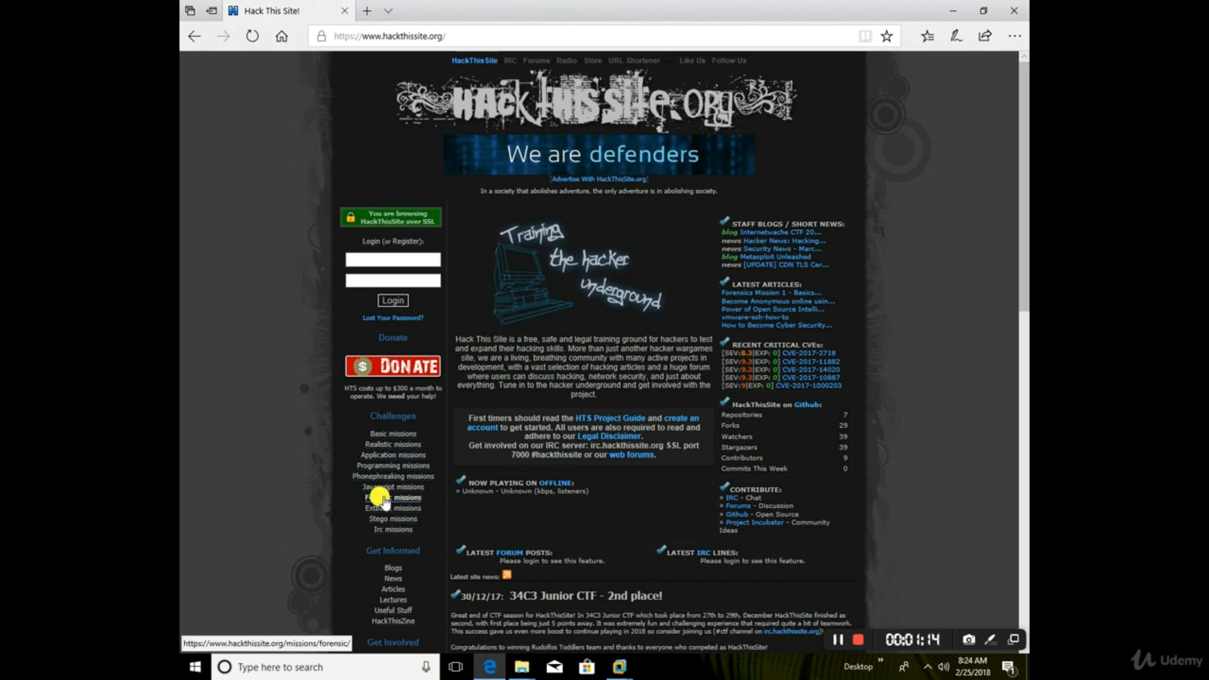
{"action": "left_click", "coordinate": [395, 434]}
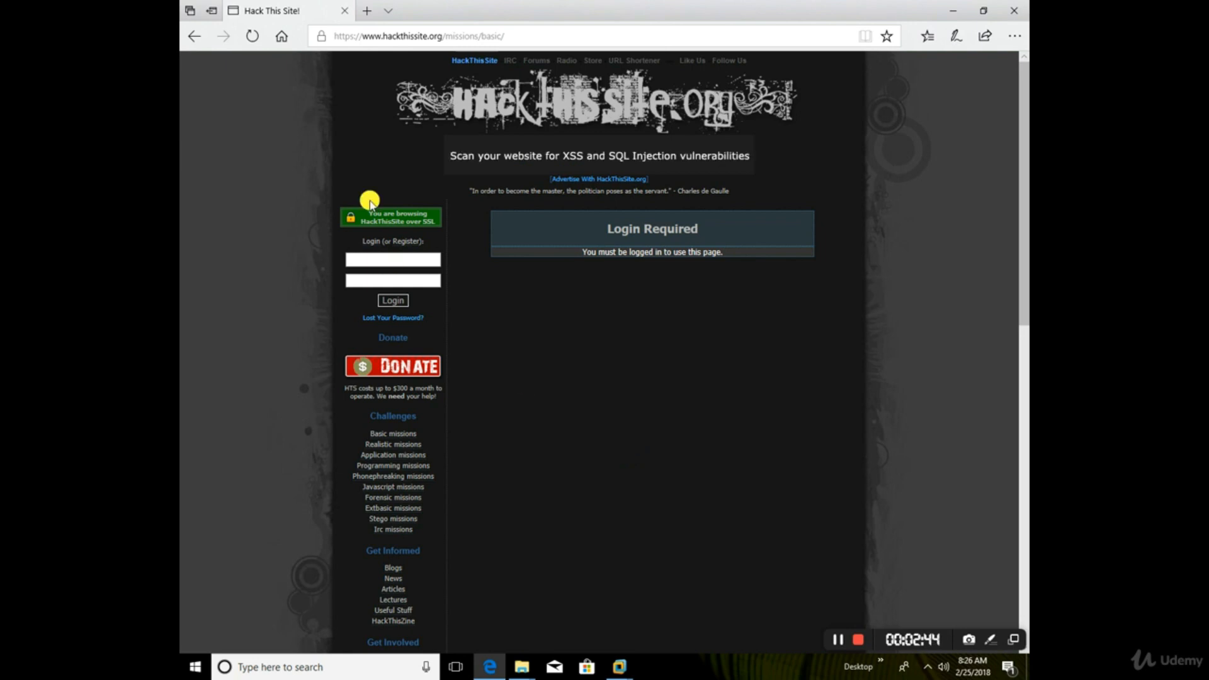
Step: Search the web for testfire, open the Altoro Mutual demo site at testfire.net and read its disclaimer
{"action": "left_click", "coordinate": [439, 36]}
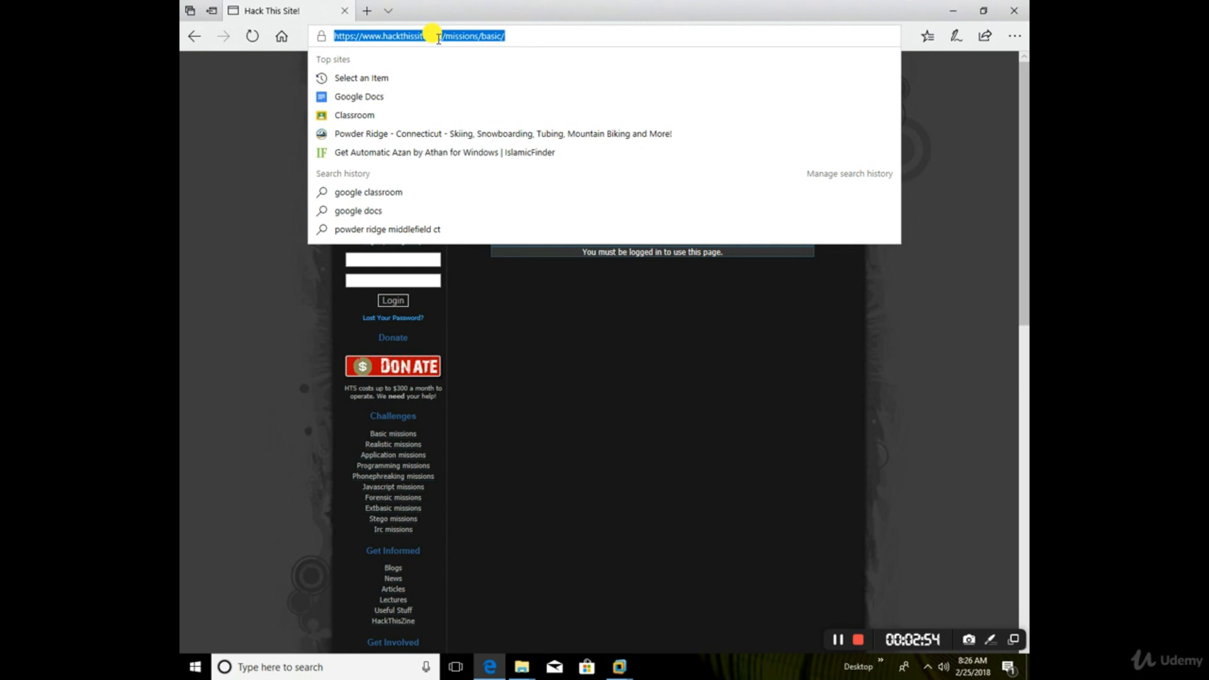
{"action": "type", "text": "testfire"}
{"action": "key", "text": "Return"}
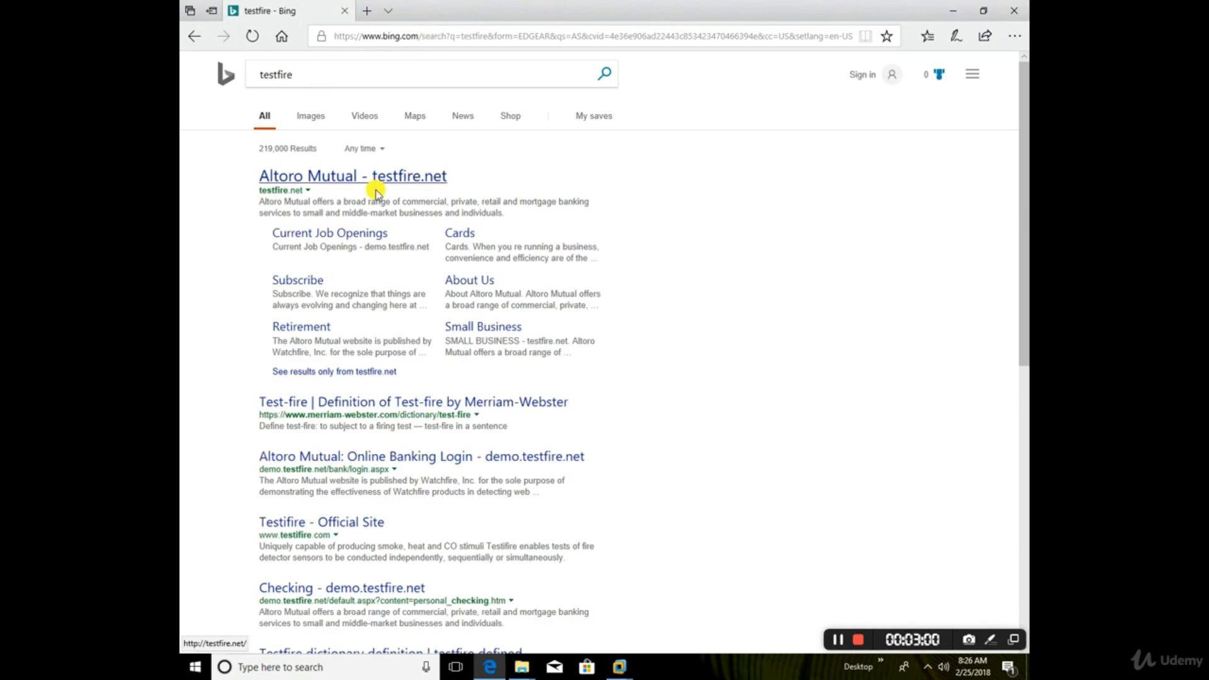
{"action": "left_click", "coordinate": [385, 175]}
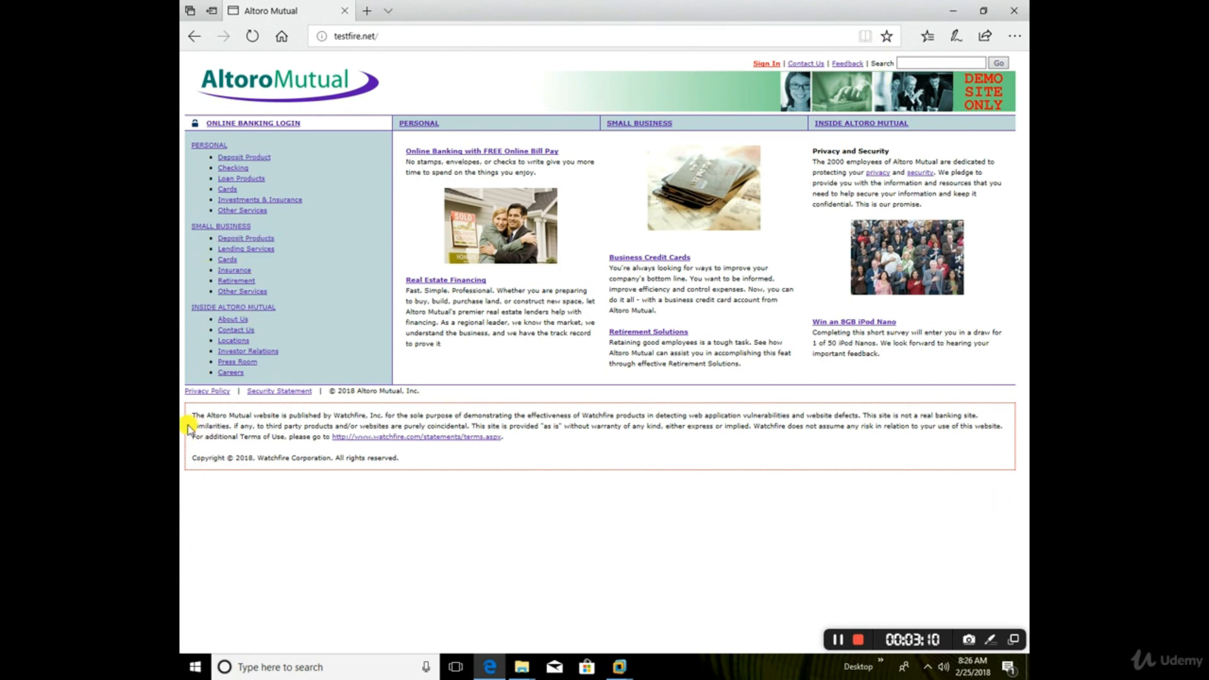
{"action": "left_click_drag", "start_coordinate": [190, 414], "coordinate": [543, 452]}
{"action": "left_click", "coordinate": [542, 454]}
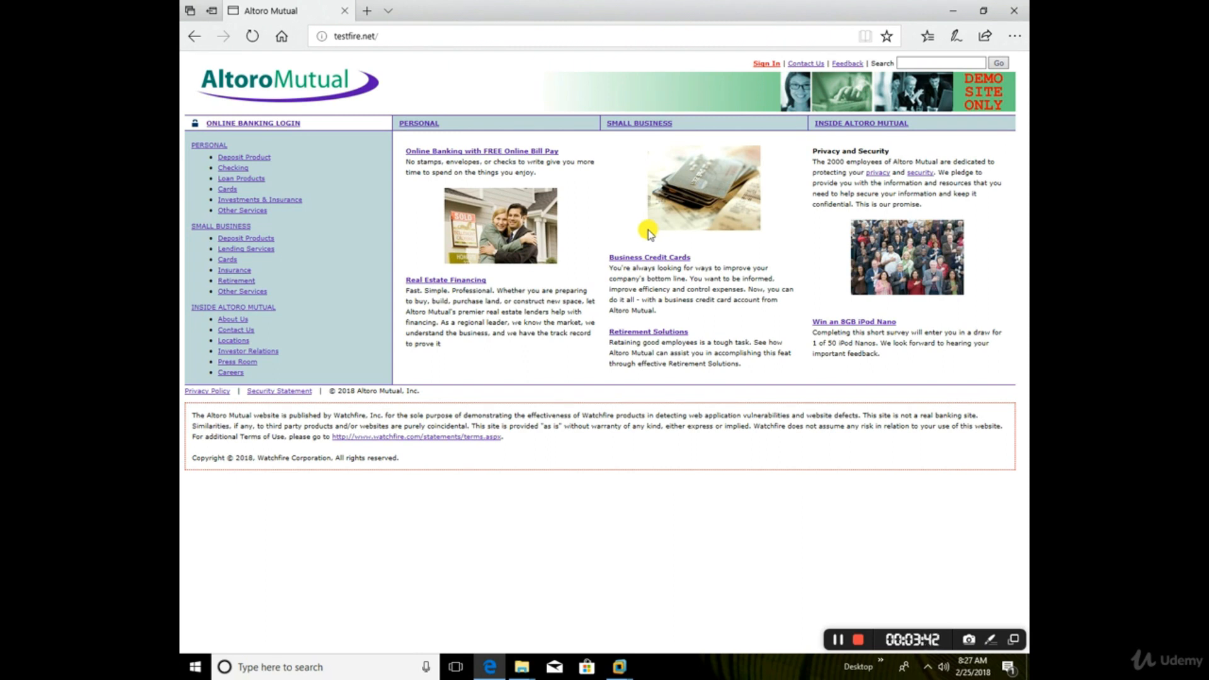
Step: Go back from testfire.net to the HackThisSite Basic missions page, and close the Edge browser to return to WebGoat
{"action": "left_click", "coordinate": [194, 36]}
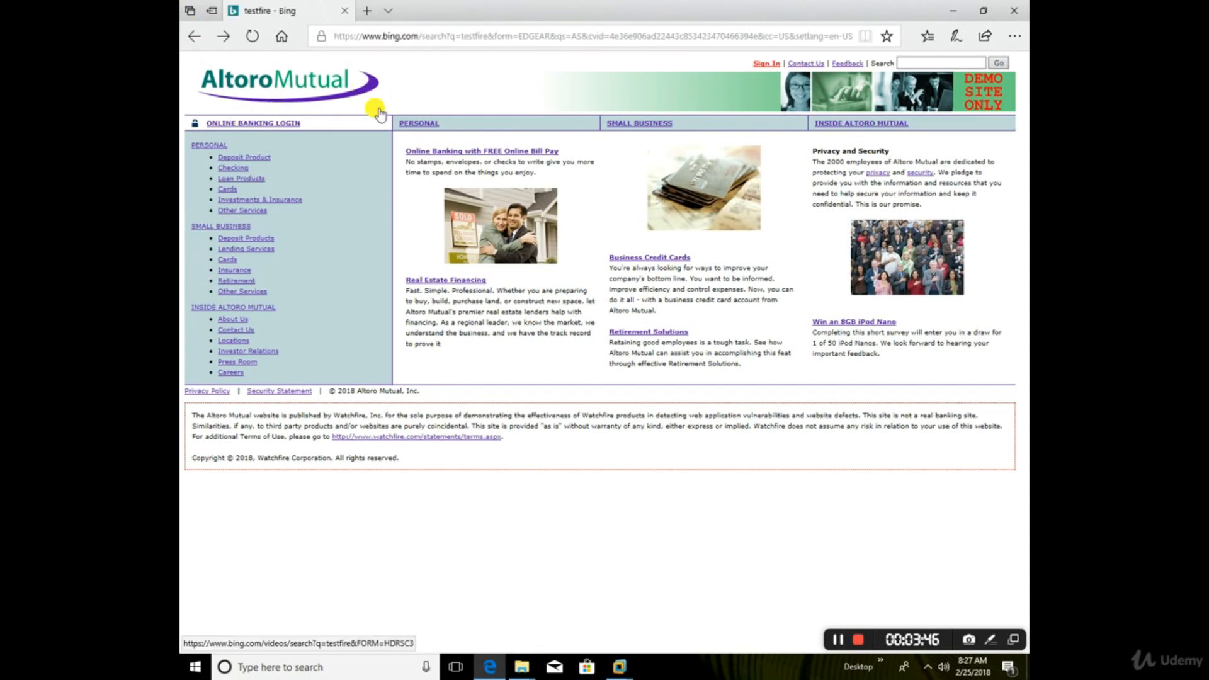
{"action": "left_click", "coordinate": [191, 38]}
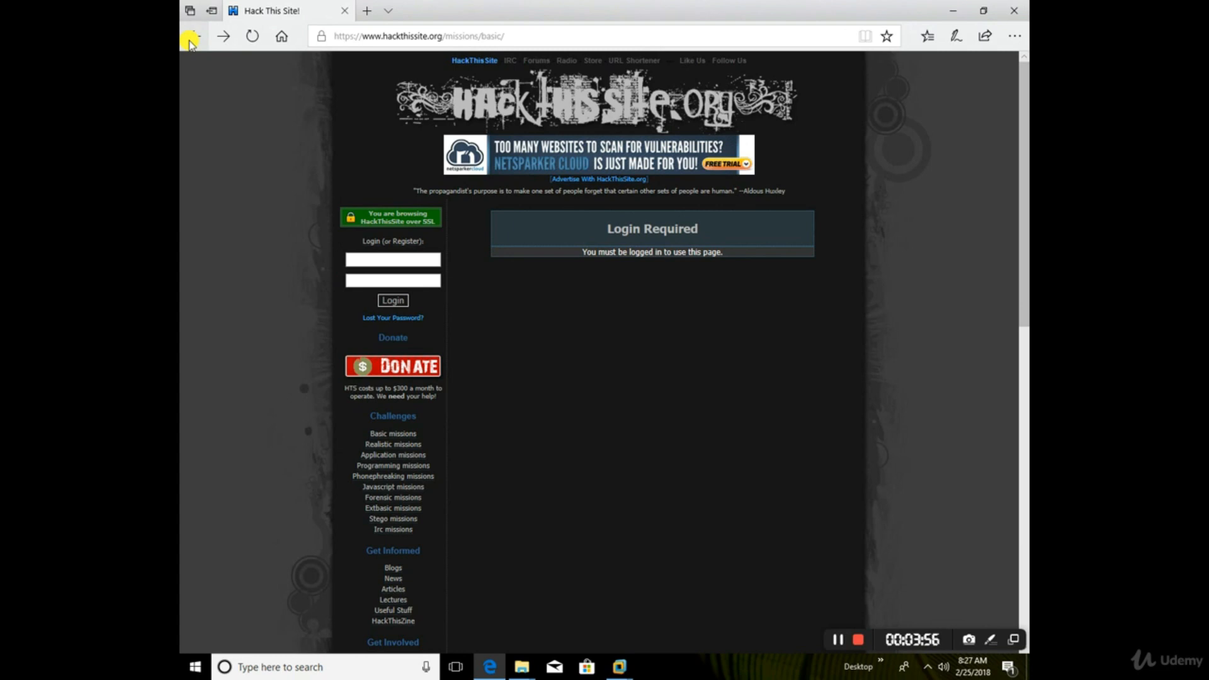
{"action": "left_click", "coordinate": [1013, 19]}
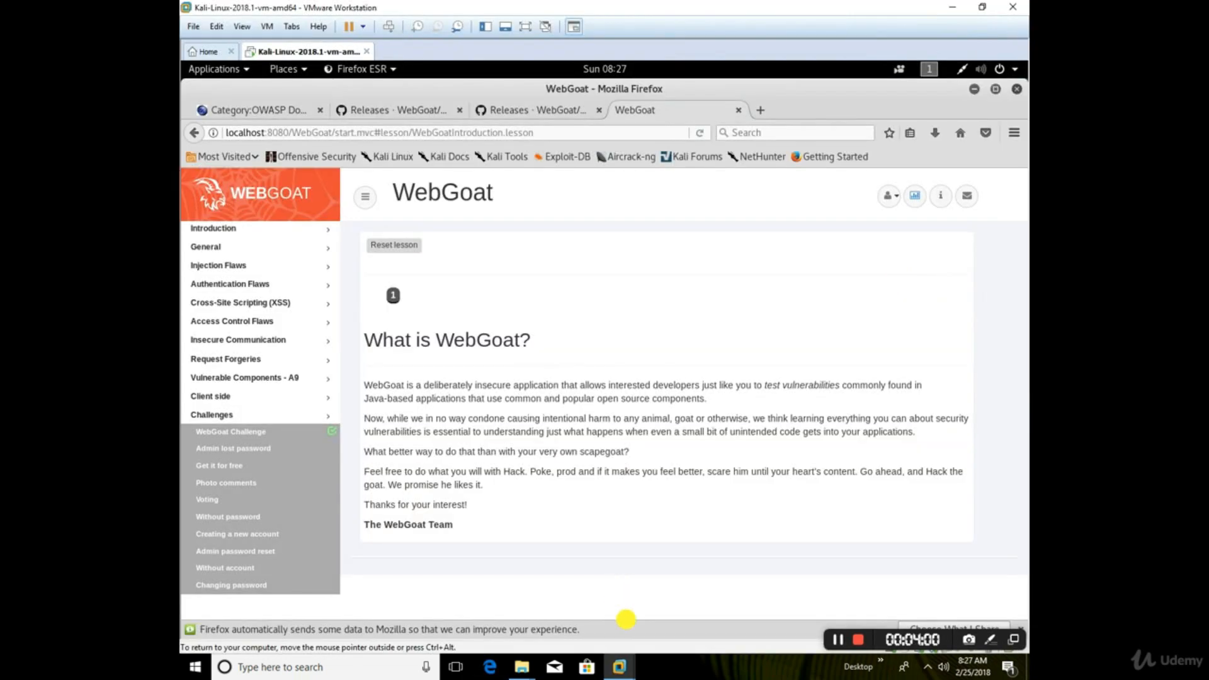